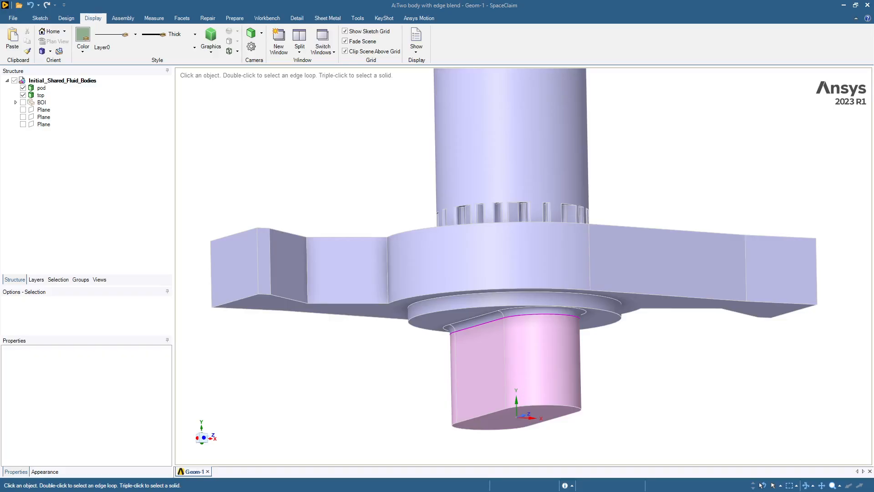
- Examine the pod, top and BOI geometry, briefly showing the BOI component, and check the shared edges between the two bodies
left_click(40, 89)
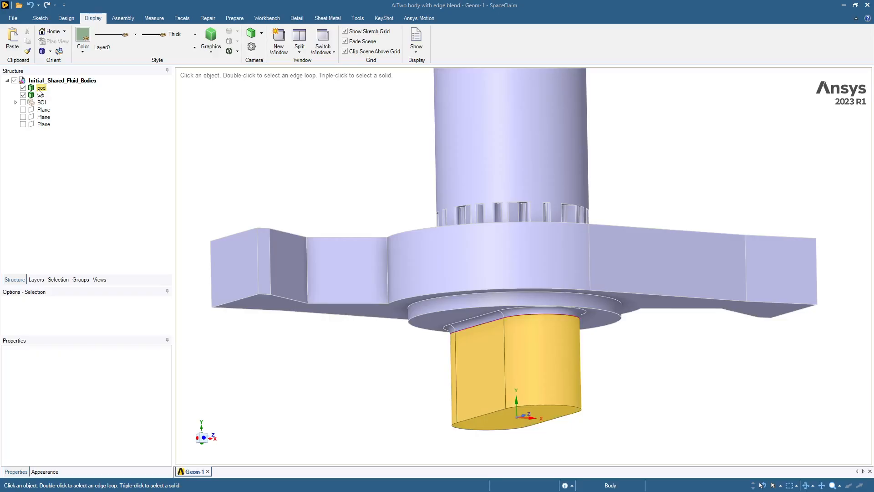
left_click(41, 95)
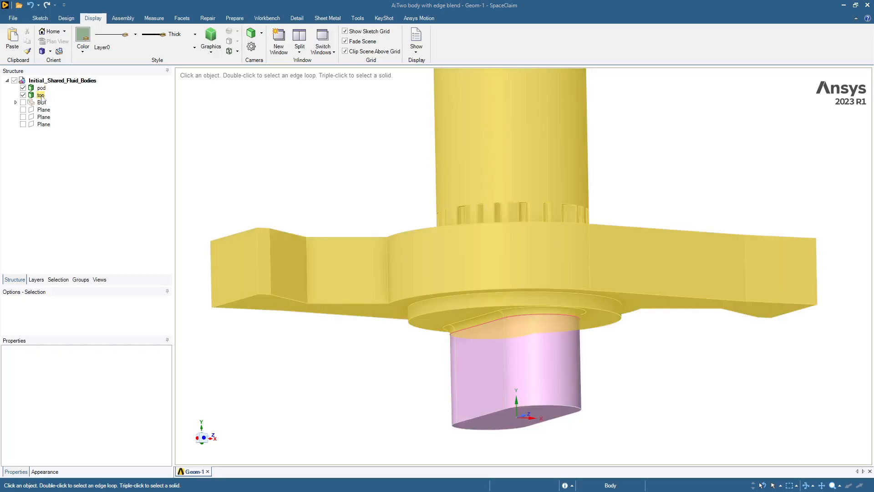
left_click(52, 103)
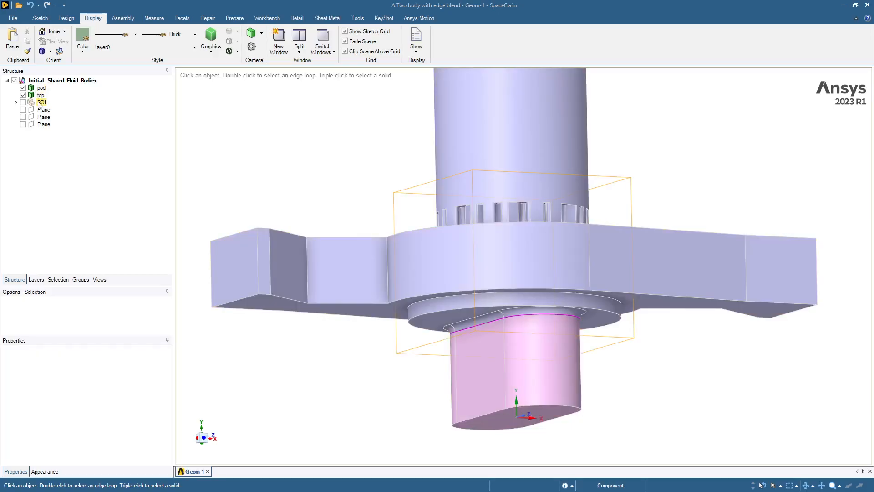
left_click(23, 103)
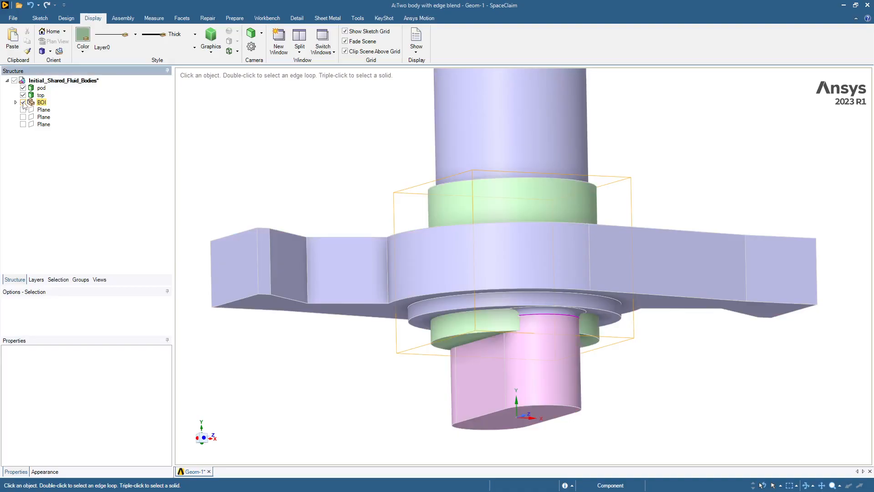
left_click(24, 102)
left_click(209, 115)
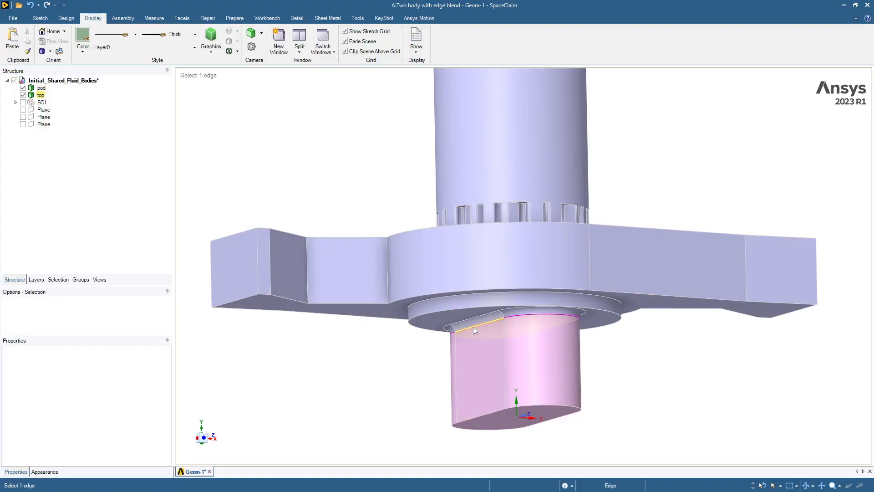
left_click(268, 18)
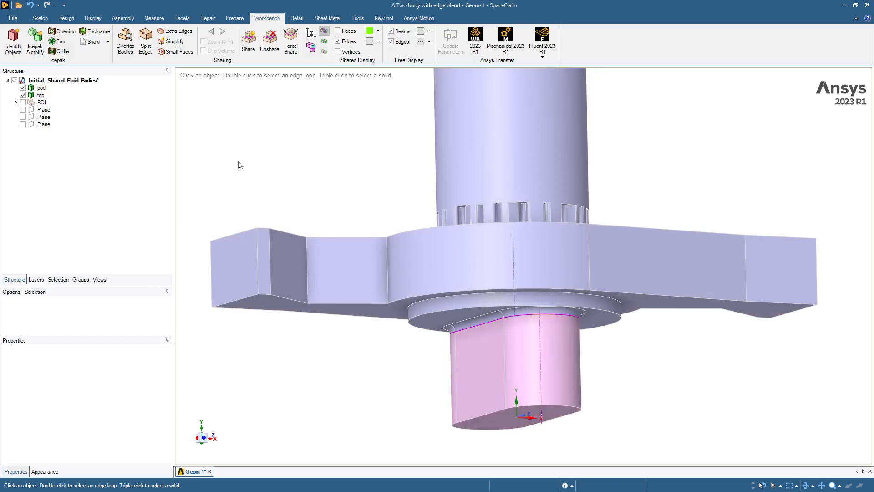
- Create a named selection called inlet-1 from the end face of one side arm of the top body
left_click(82, 281)
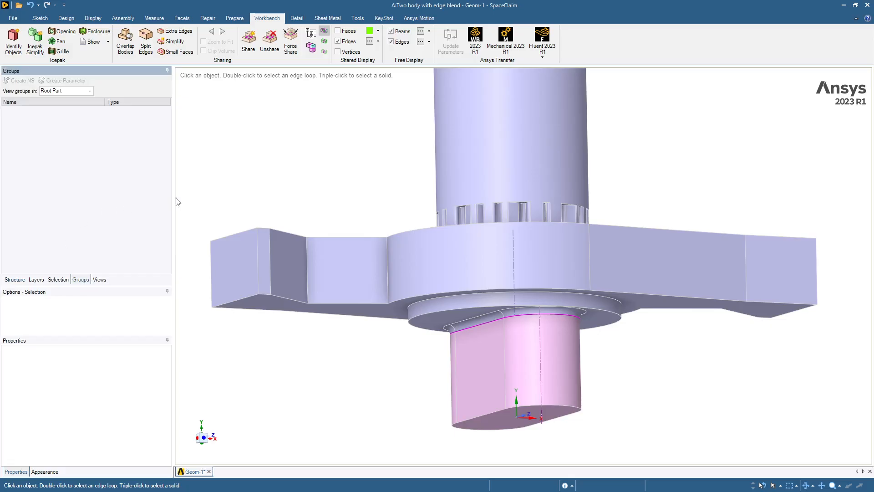
left_click(64, 18)
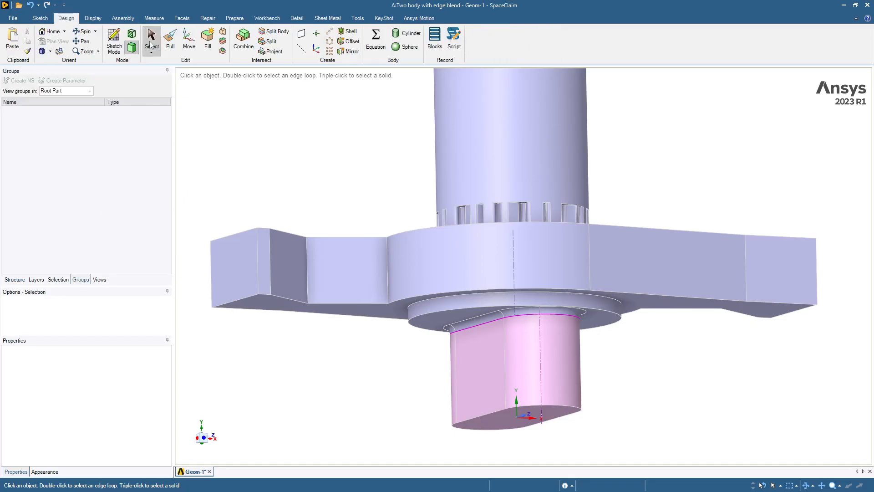
left_click(215, 265)
left_click(229, 271)
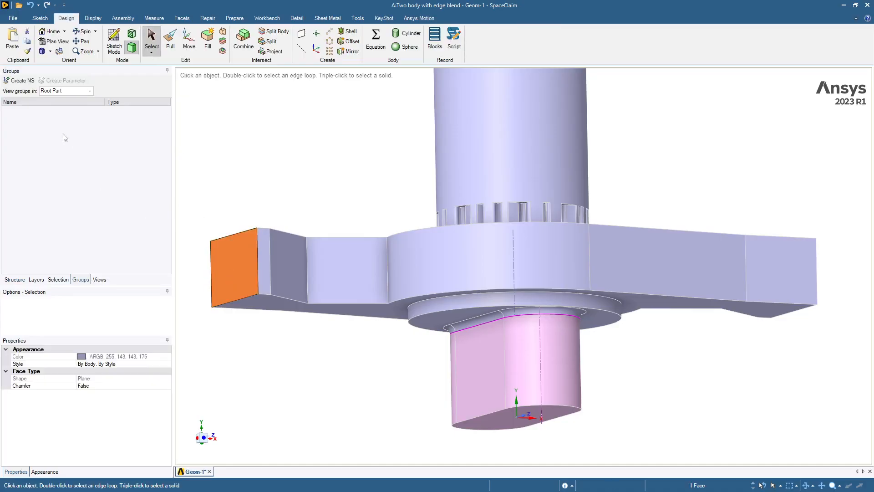
left_click(19, 82)
type("inlet-1")
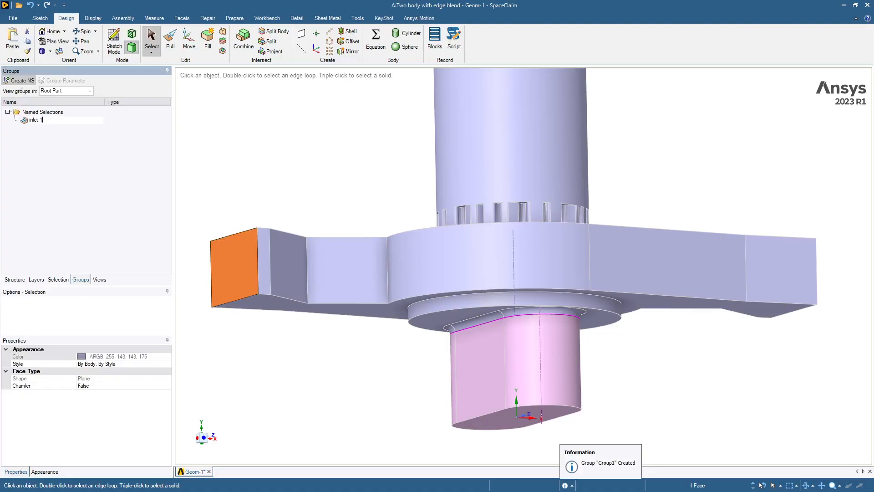
key("Return")
- Create a named selection called inlet-2 from the end face of the opposite side arm
middle_click_drag(638, 182, 725, 269)
left_click(708, 300)
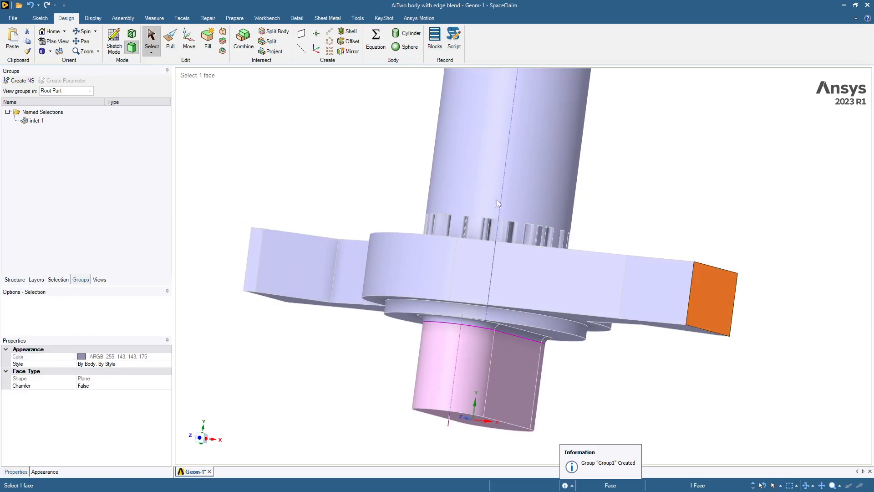
left_click(18, 81)
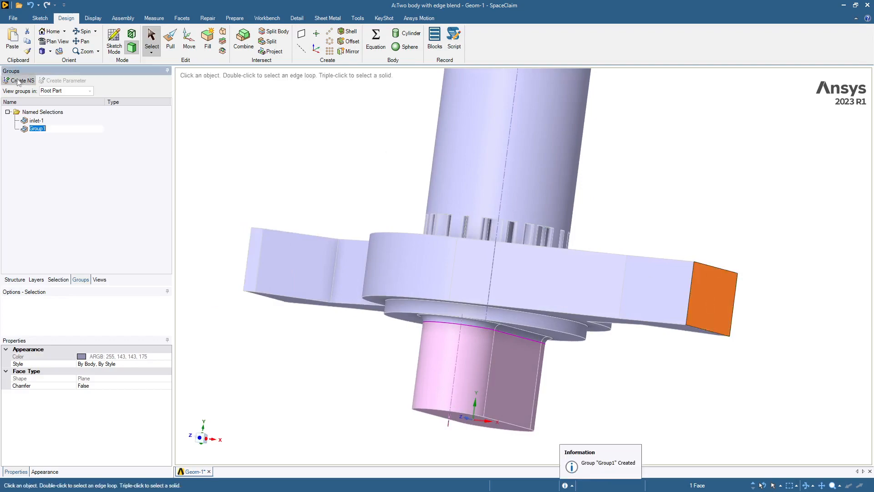
type("inlet-2")
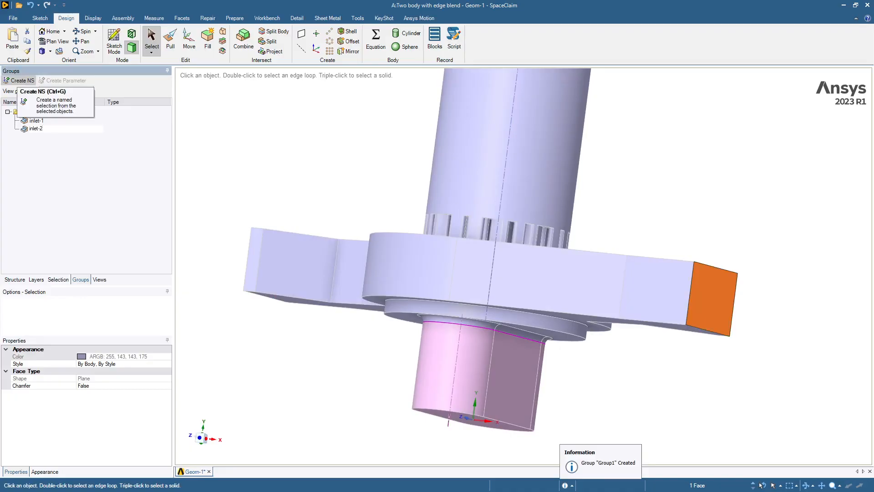
key("Return")
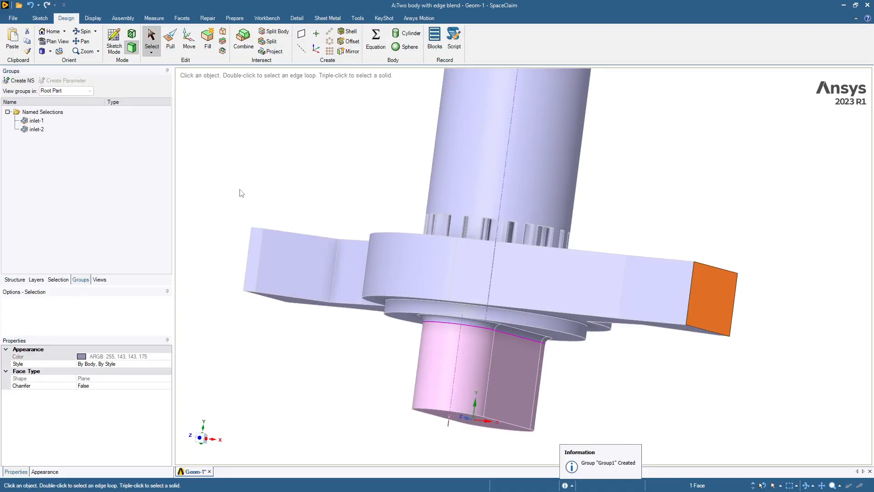
- Create a named selection from the circular end face of the large cylinder and correct its name to outlet
left_click(240, 190)
key("h")
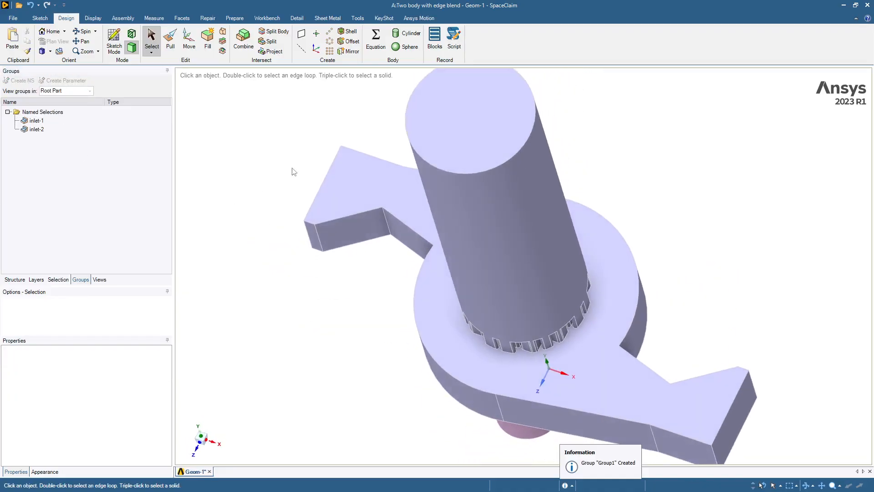
left_click(423, 116)
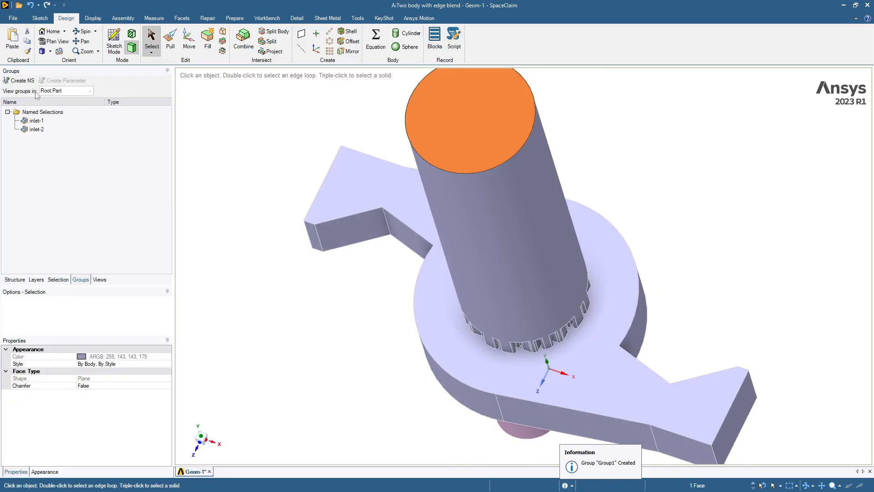
left_click(21, 81)
type("outet")
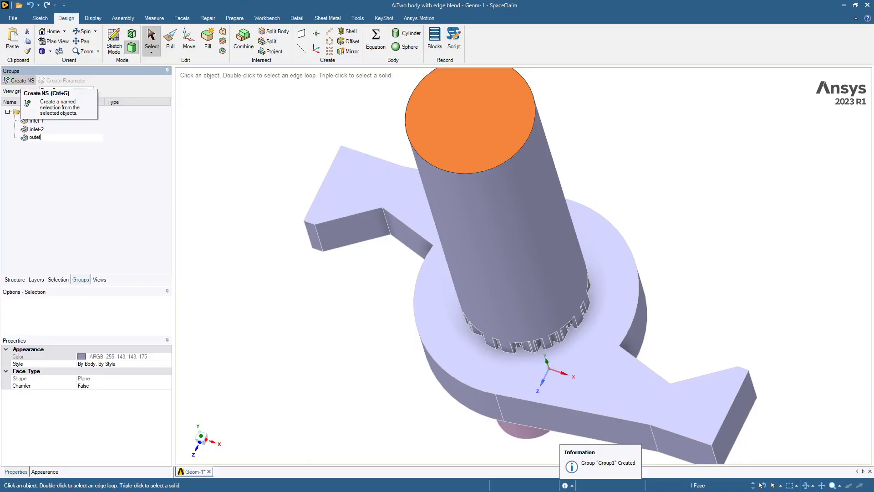
key("Return")
left_click(39, 140)
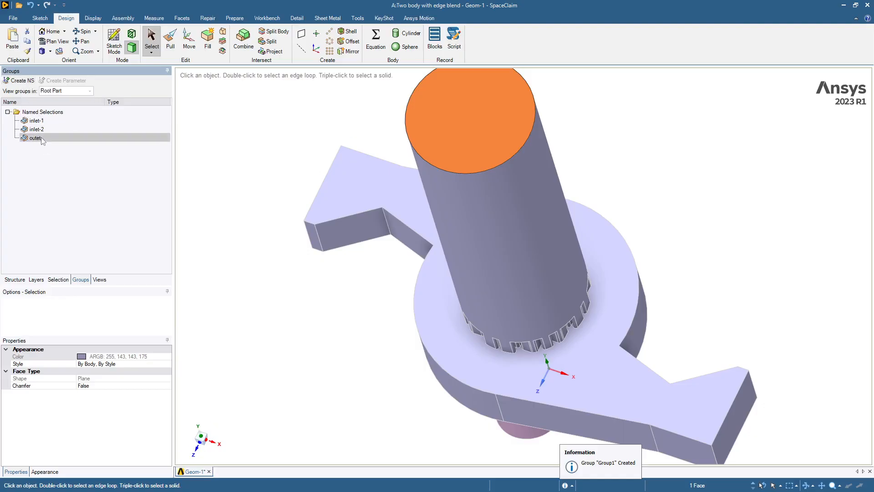
left_click(41, 138)
left_click(43, 138)
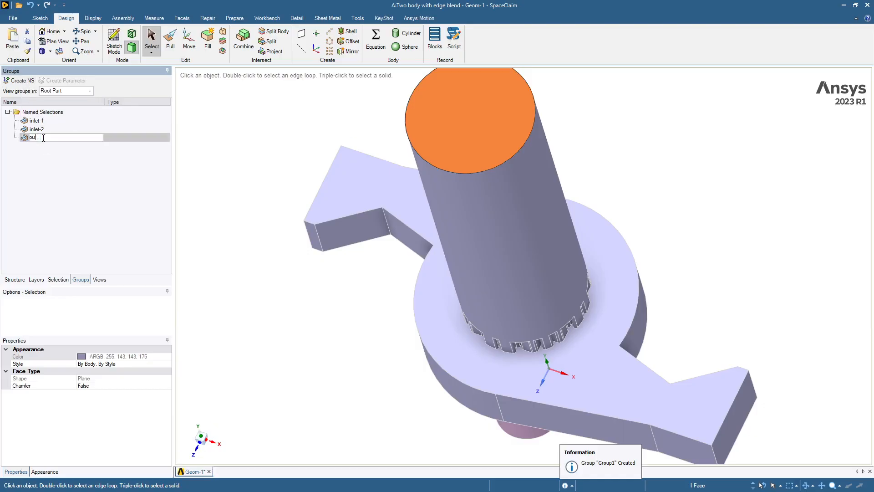
key("Return")
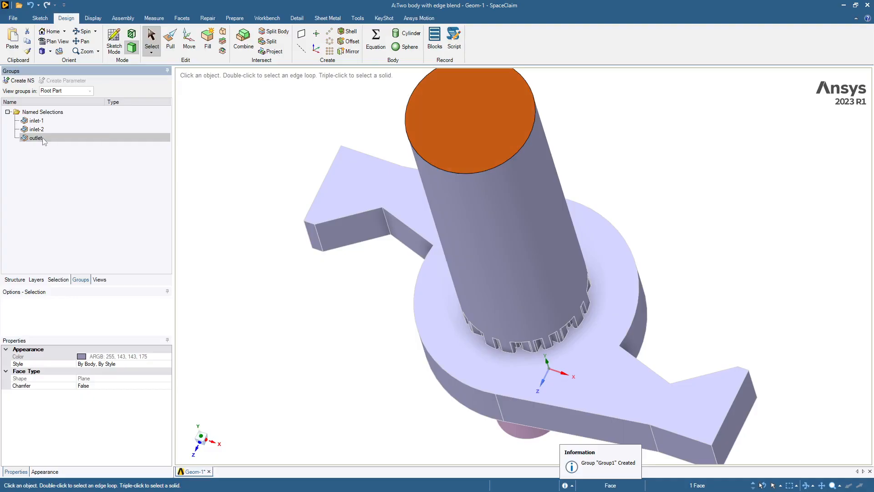
- Clear the face selection and restrict the selection filter to bodies, keeping transparent objects selectable
left_click(260, 263)
middle_click_drag(259, 262, 99, 188)
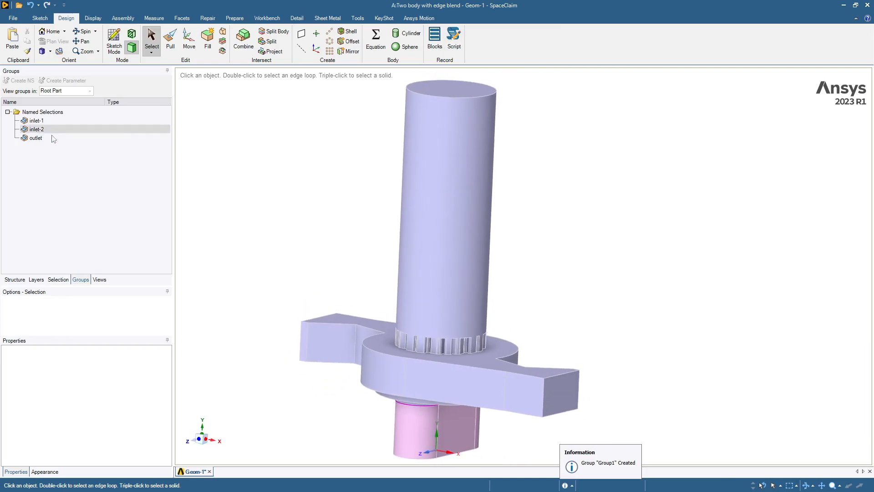
left_click(779, 486)
left_click(774, 405)
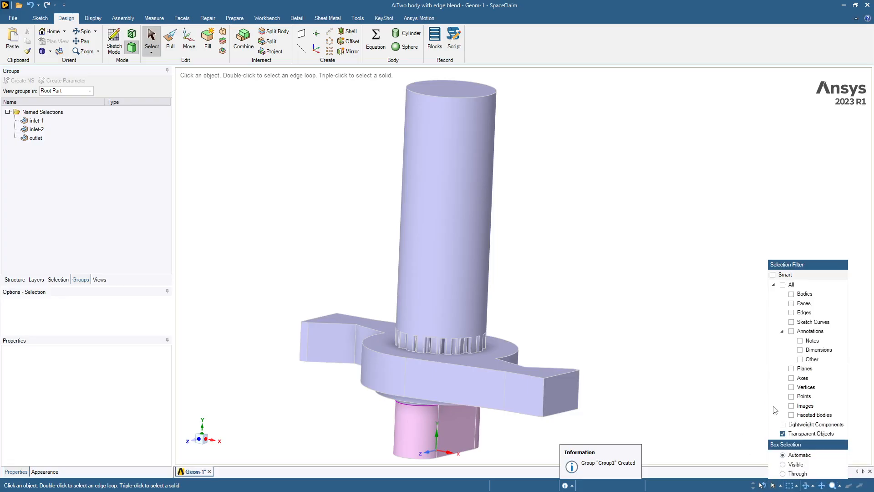
left_click(791, 294)
- Create a named selection called top from the upper body with the cylinder and side arms
left_click(465, 253)
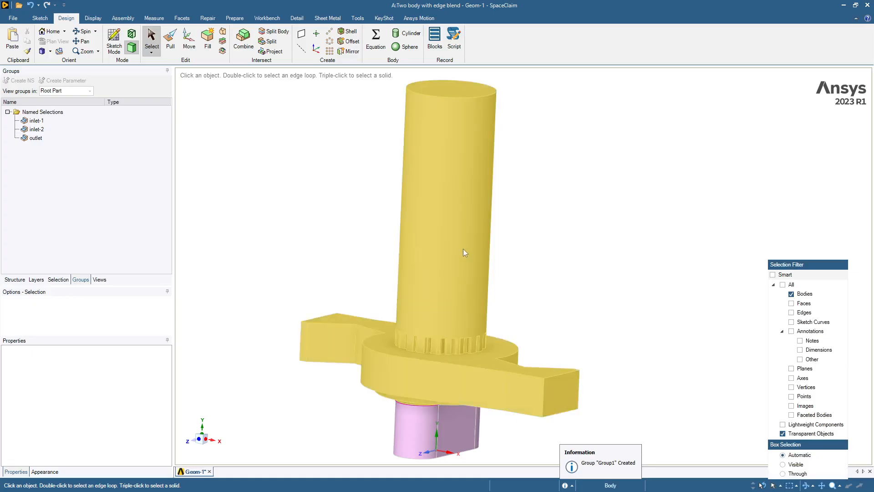
left_click(464, 253)
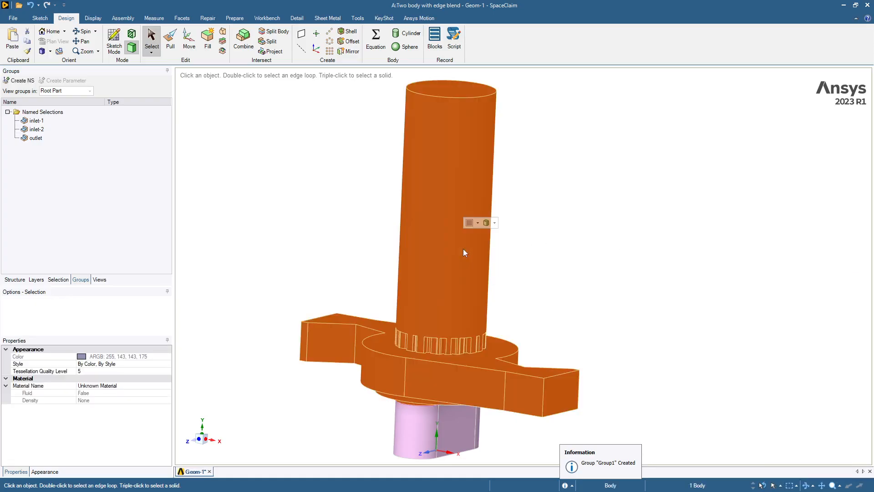
left_click(18, 81)
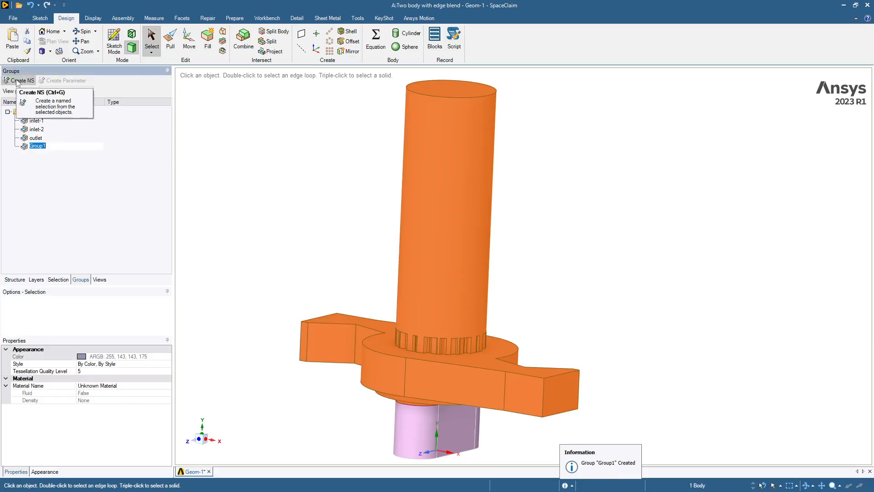
type("top")
key("Return")
- Create a named selection called pod from the lower pink body and clear the selection
left_click(409, 425)
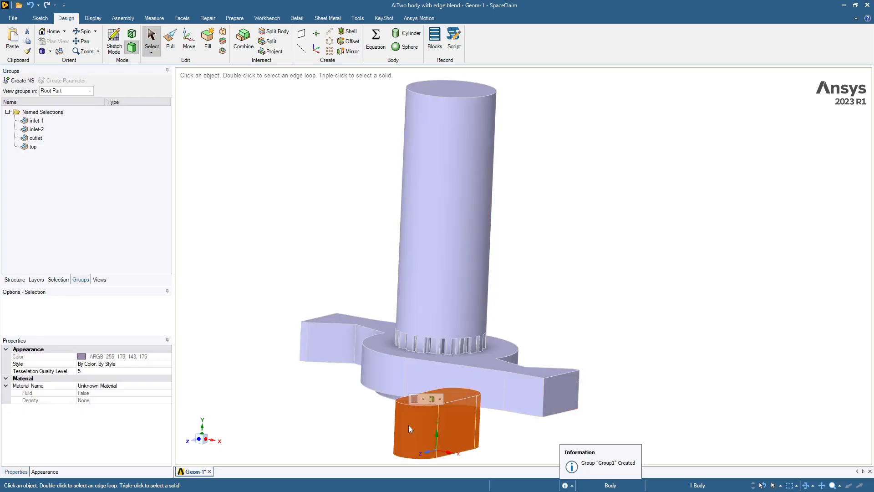
left_click(21, 81)
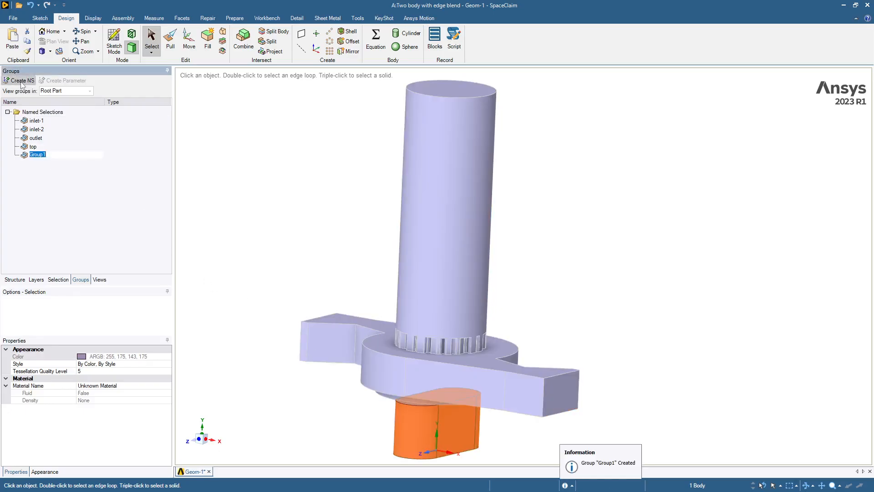
type("pod")
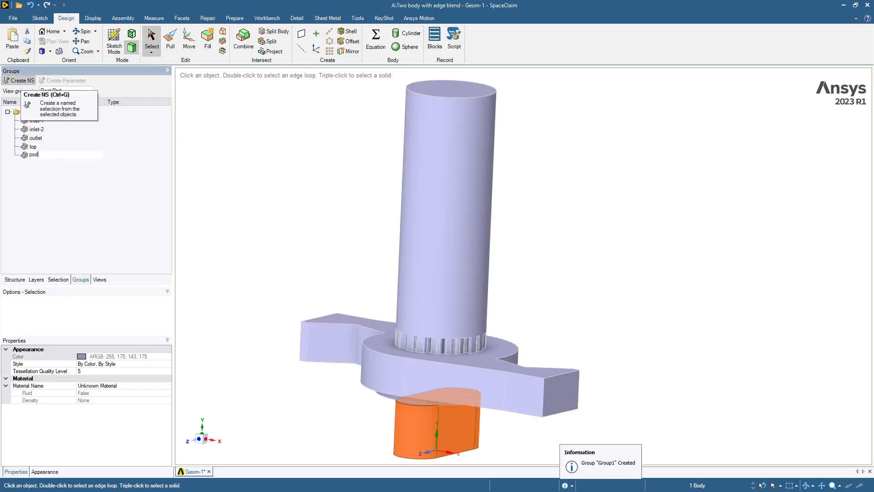
key("Return")
left_click(229, 208)
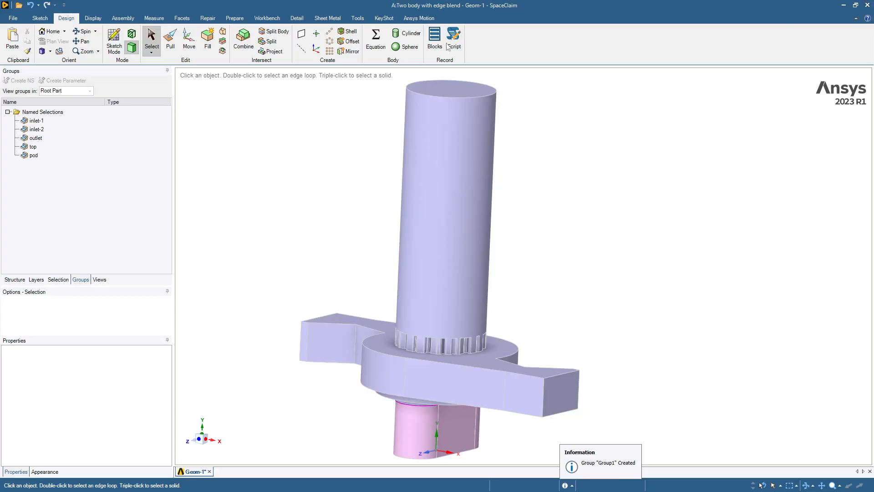
- Save the geometry as a SpaceClaim file named Shared_Fluid_Bodies_NS in the DM folder
left_click(14, 18)
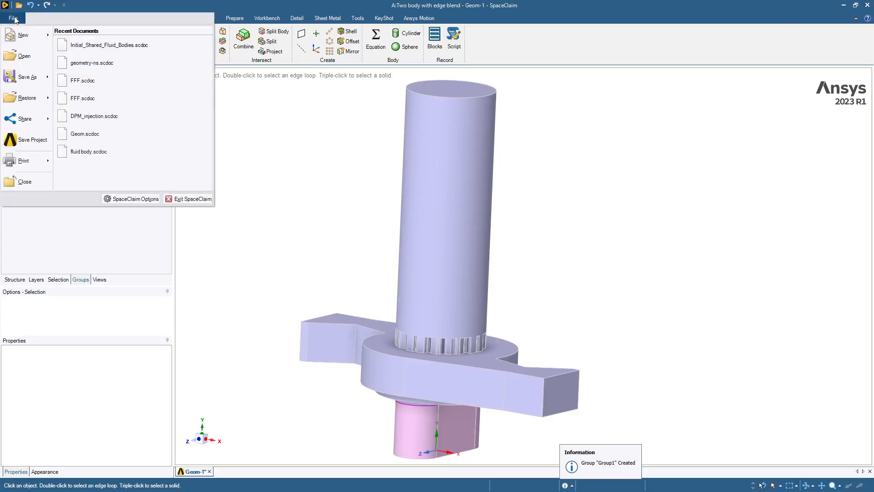
left_click(28, 77)
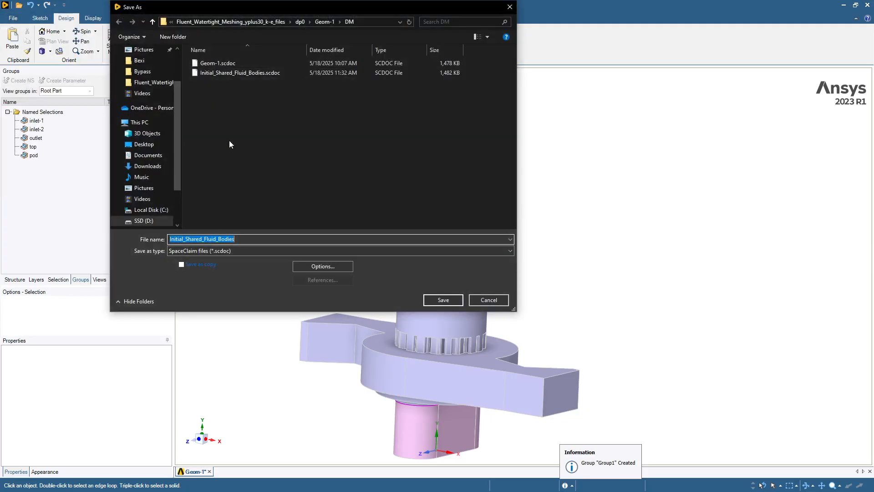
left_click(183, 239)
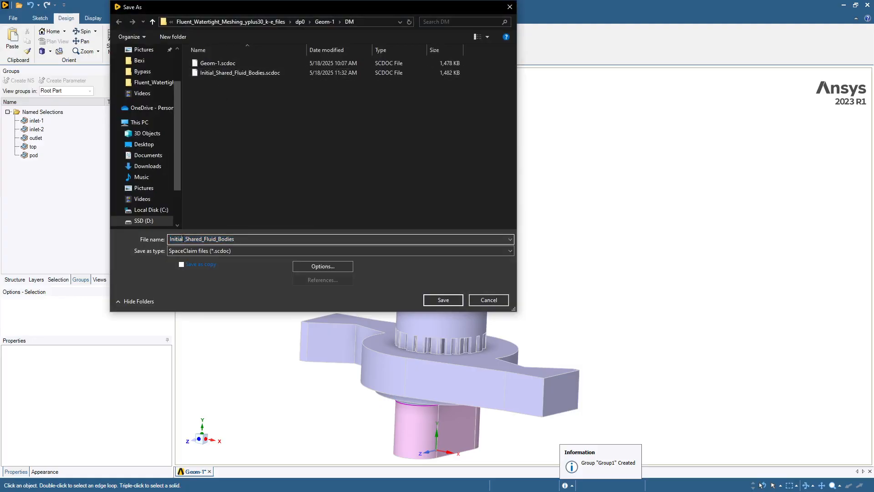
left_click_drag(183, 239, 136, 239)
key("BackSpace")
key("Delete")
left_click(223, 239)
type("_NS")
key("Return")
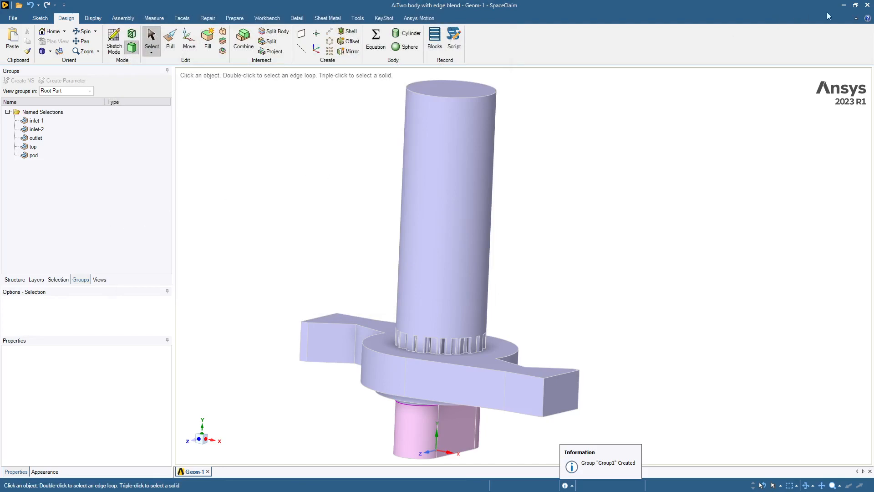
- Close SpaceClaim and add a Fluent (with Fluent Meshing) system beside the Geometry system in the Workbench project schematic
left_click(868, 6)
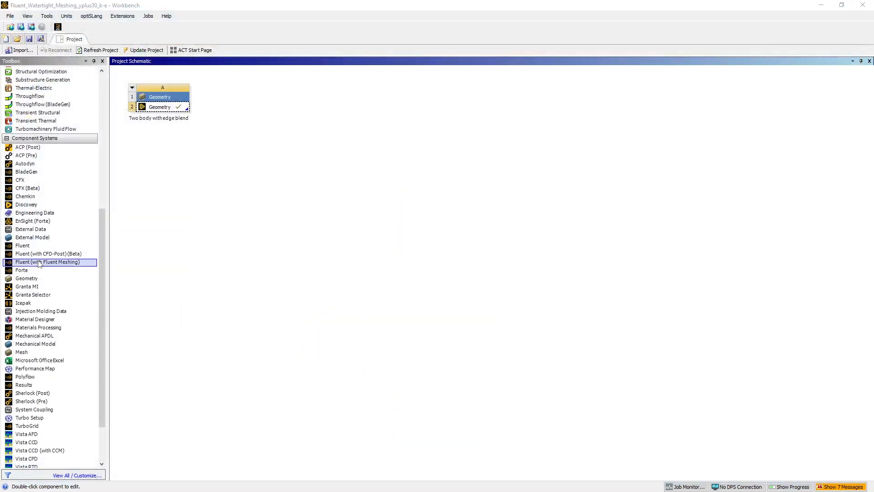
left_click_drag(40, 263, 235, 124)
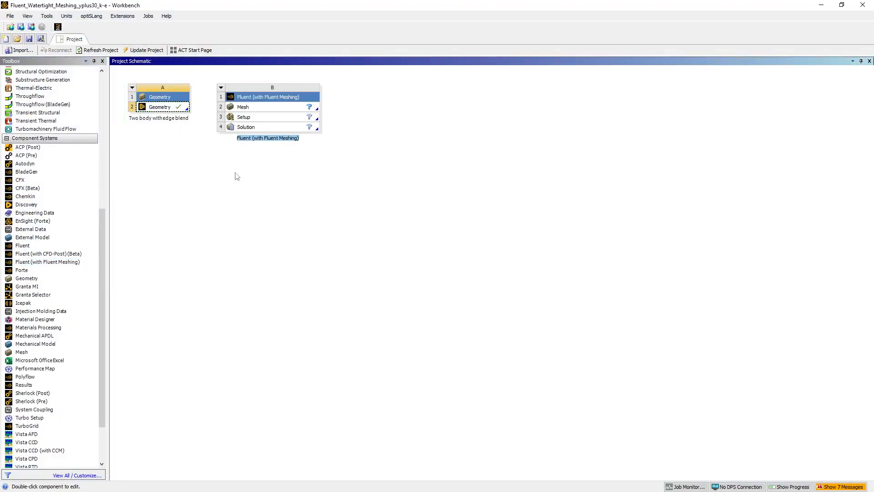
- Launch Fluent Meshing from the Fluent system's Mesh cell with double precision and 4 processes
right_click(246, 111)
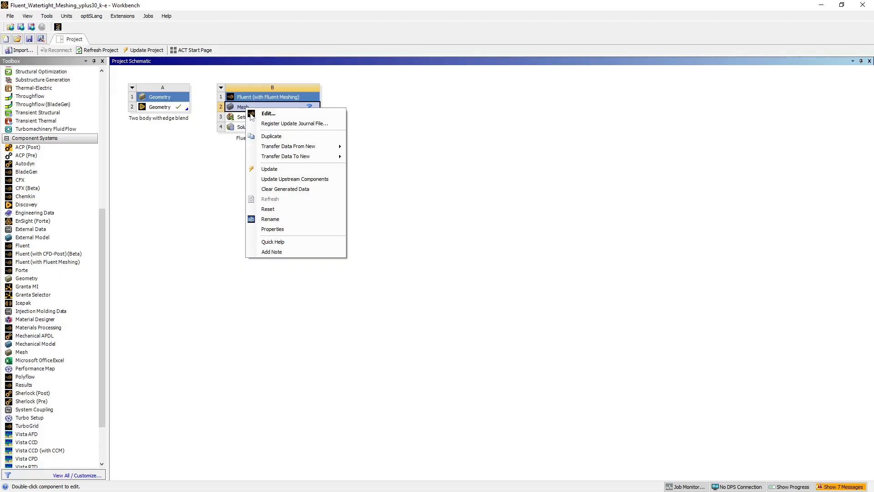
left_click(268, 113)
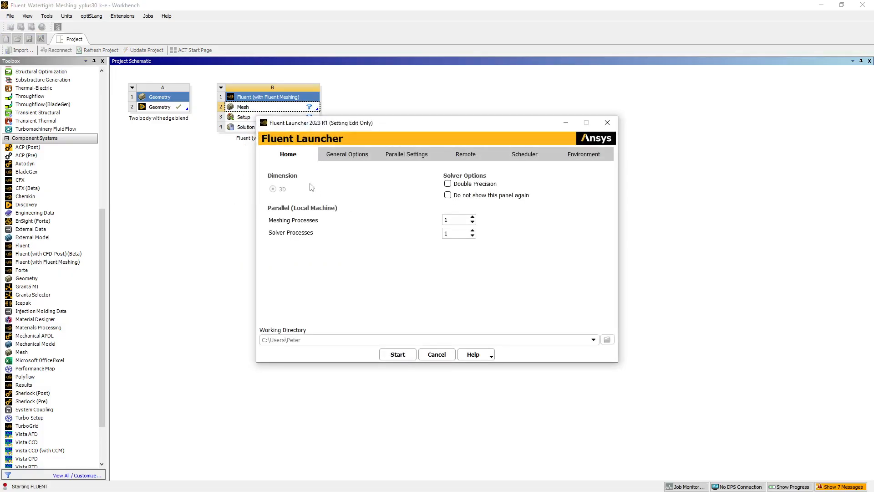
left_click(448, 184)
left_click(396, 354)
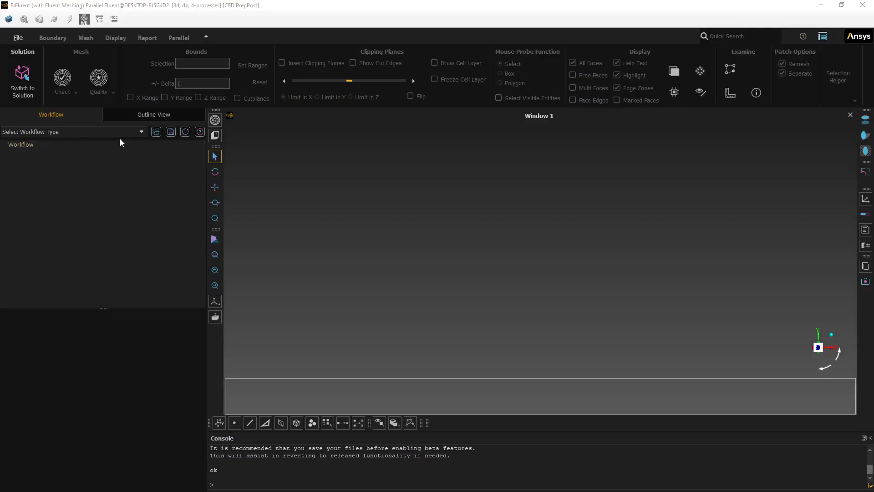
- Start a Watertight Geometry workflow and import the single CAD file Geom-1.scdoc from the project's DM folder in mm
left_click(138, 132)
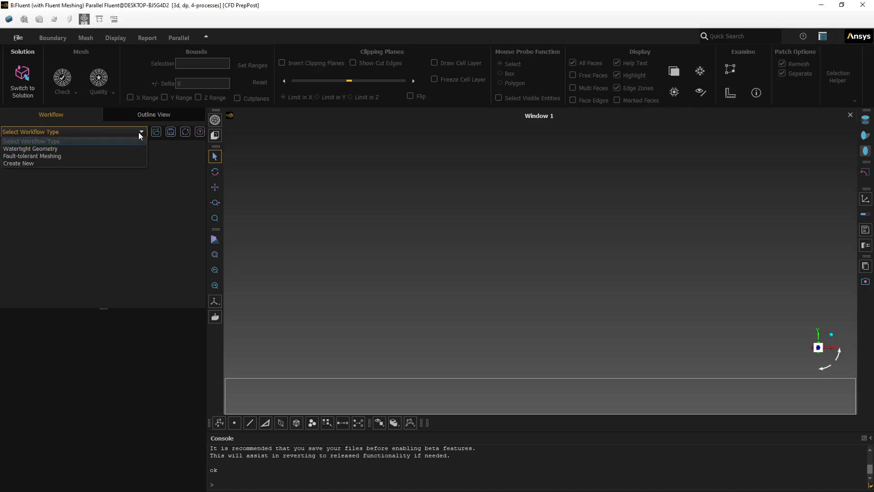
left_click(109, 145)
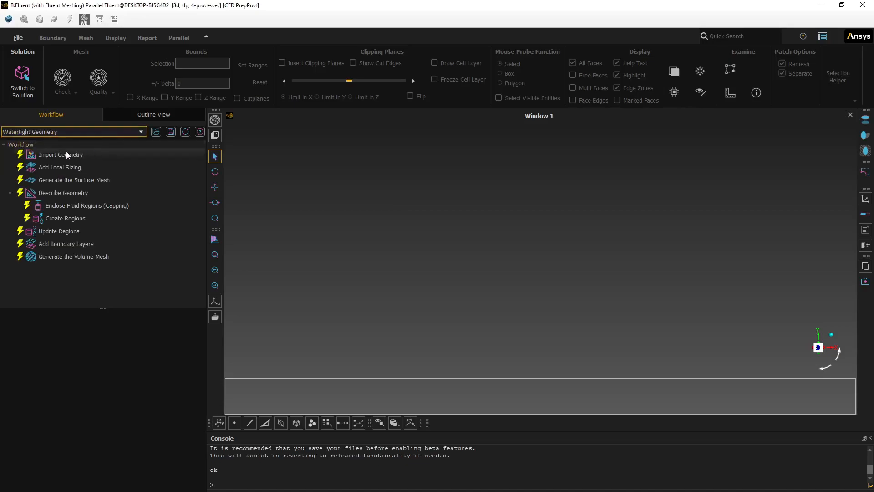
left_click(62, 154)
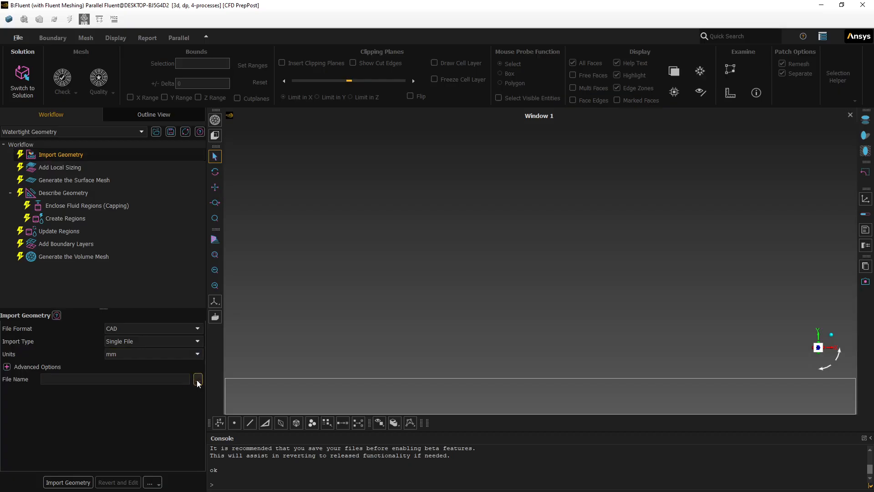
key("alt+Tab")
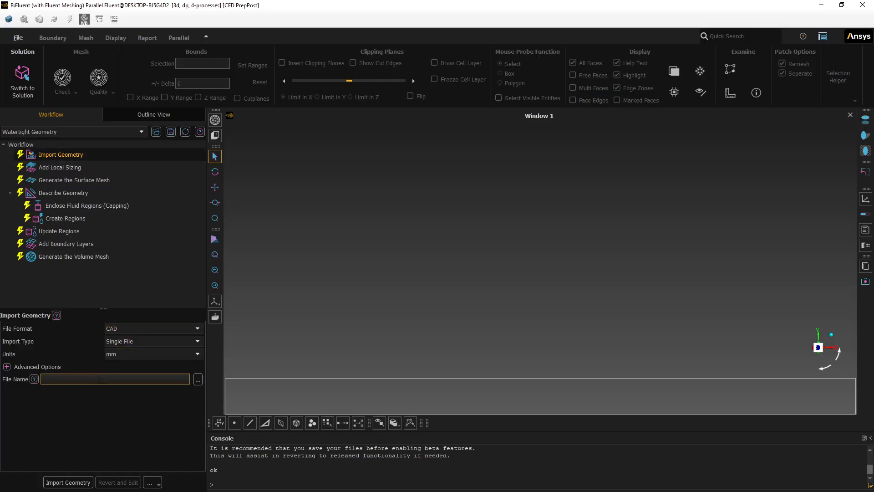
key("ctrl+v")
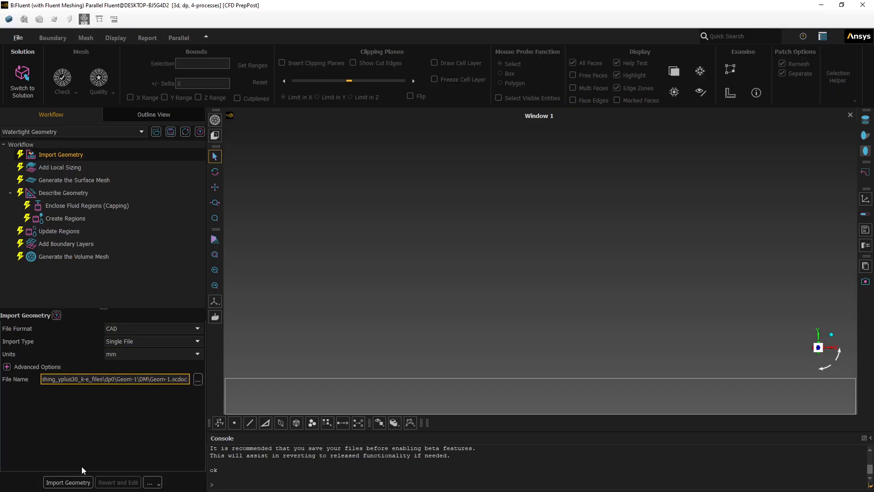
left_click(68, 482)
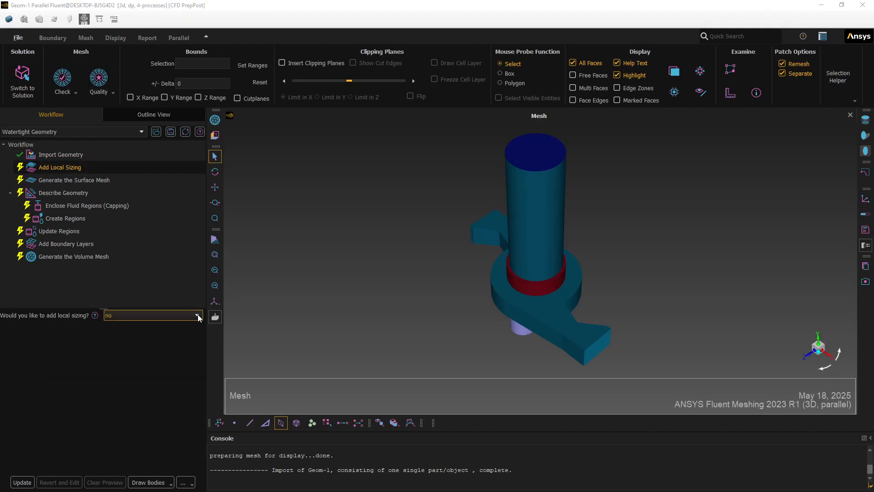
- Add a Body Of Influence local sizing with a 0.15 mm target mesh size on the boi-boi label
left_click(193, 315)
left_click(184, 328)
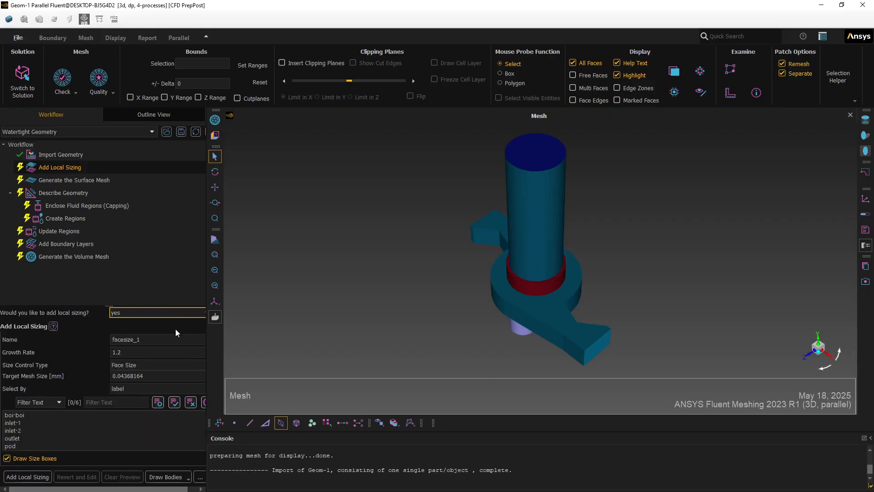
left_click(199, 367)
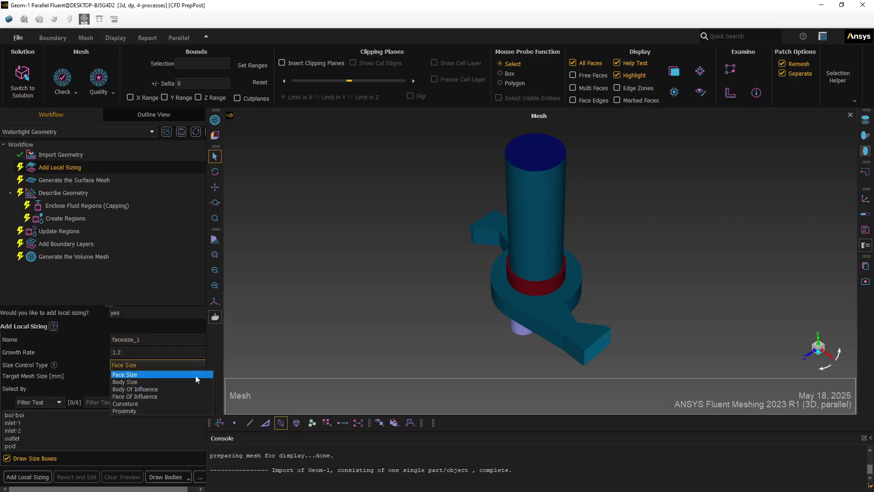
left_click(169, 389)
key("shift+Tab")
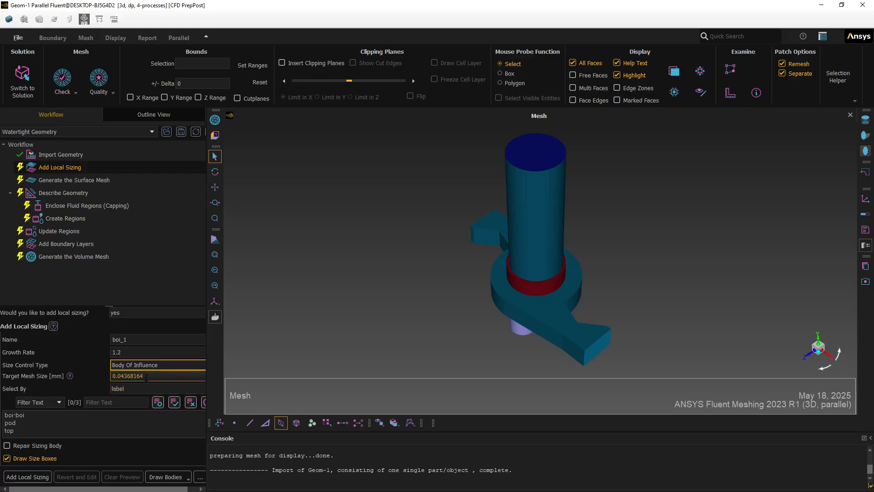
type(".15")
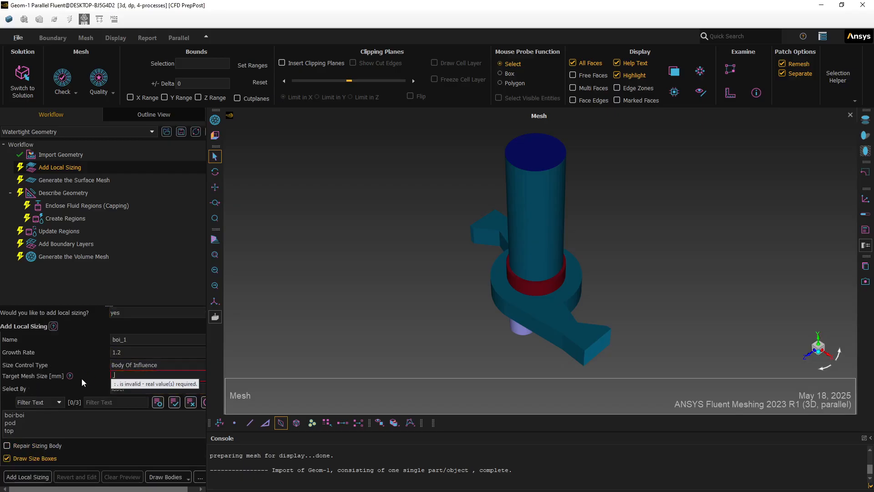
left_click(15, 416)
left_click(16, 475)
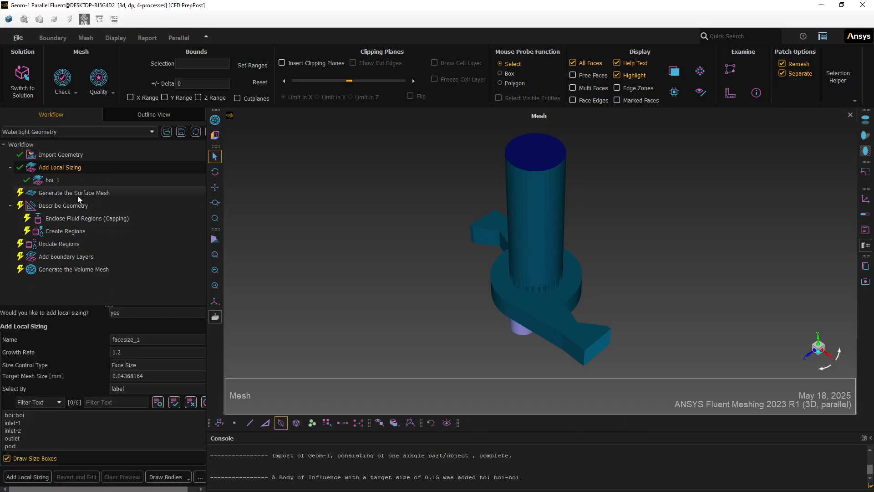
- Generate the surface mesh with the default sizes, and add and run an Improve Surface Mesh task with a face quality limit of 0.7
left_click(77, 193)
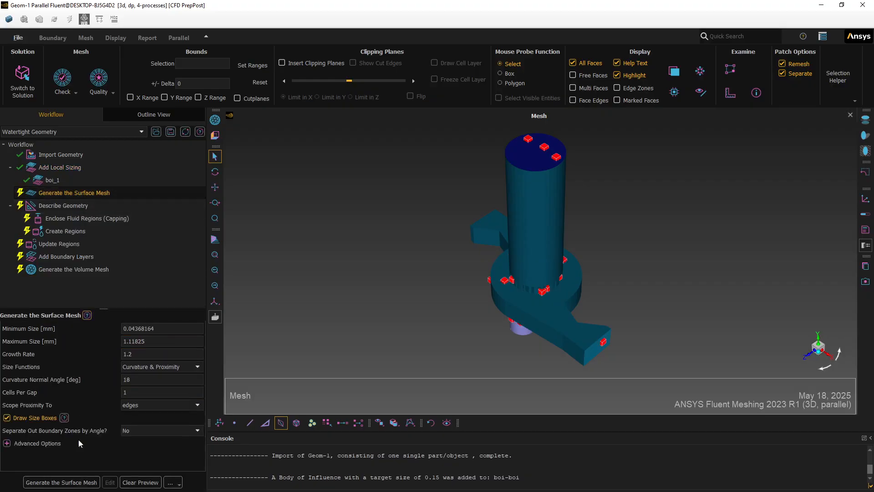
left_click(64, 483)
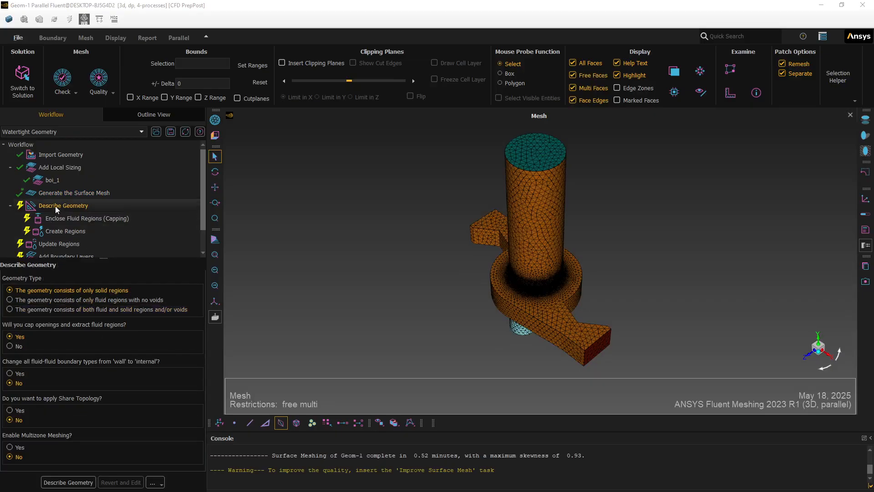
left_click(56, 193)
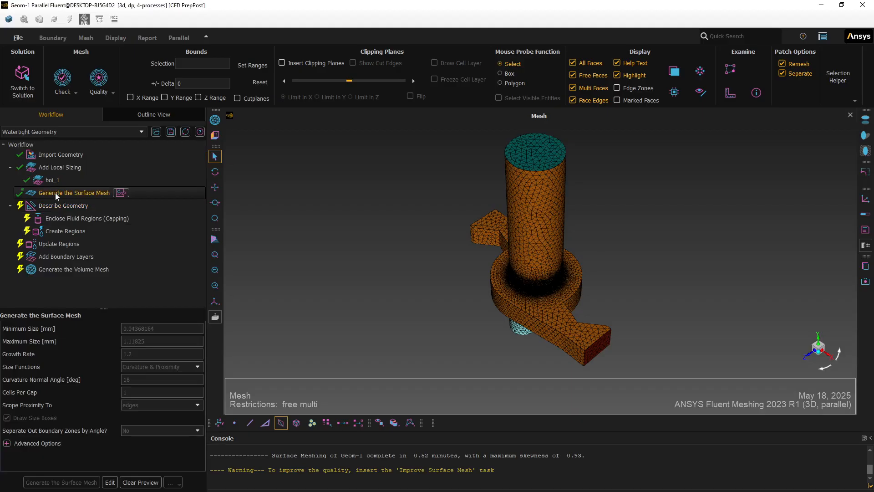
right_click(56, 192)
mouse_move(152, 201)
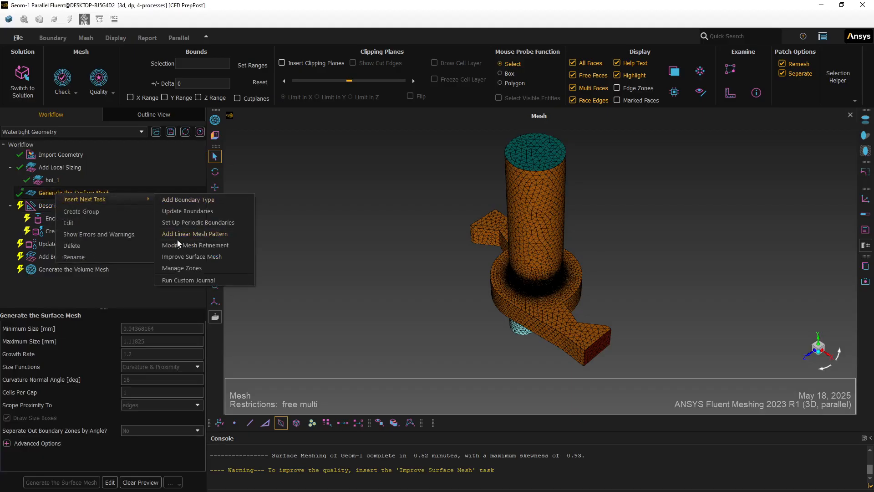
left_click(188, 256)
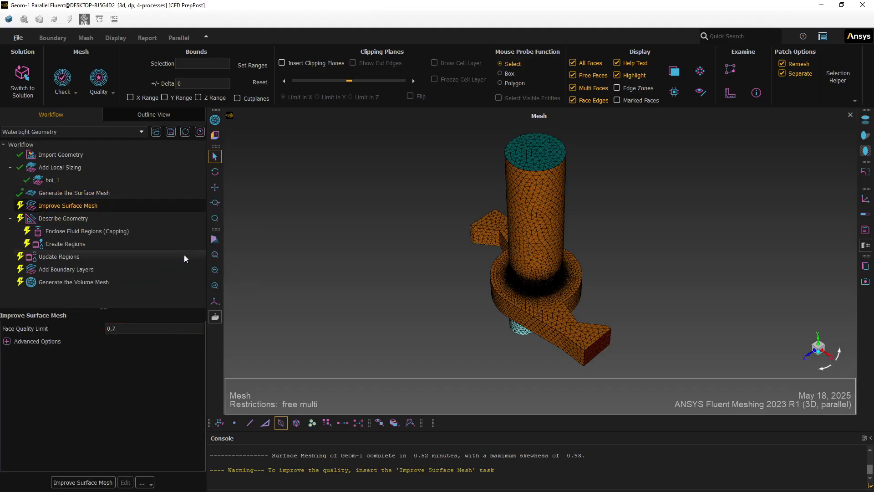
left_click(76, 482)
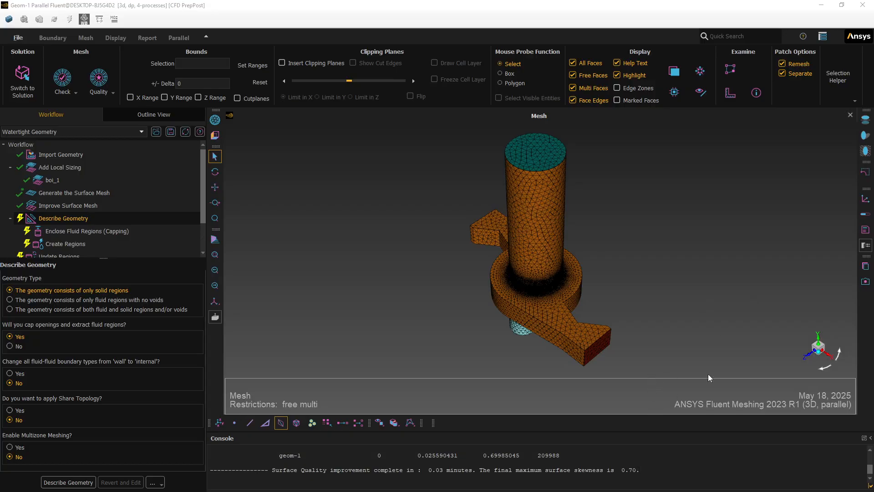
- Hide the graphics caption overlay and describe the geometry as only fluid regions with no voids, changing fluid-fluid boundaries from wall to internal
left_click(865, 231)
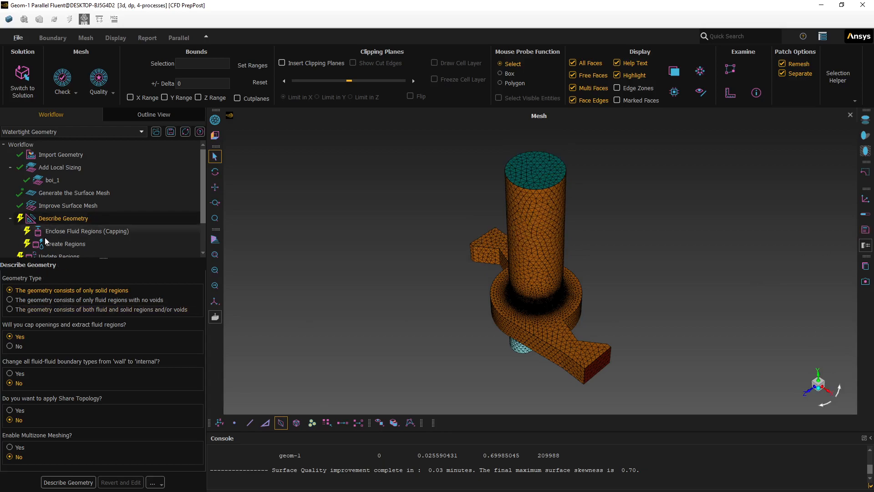
left_click(10, 300)
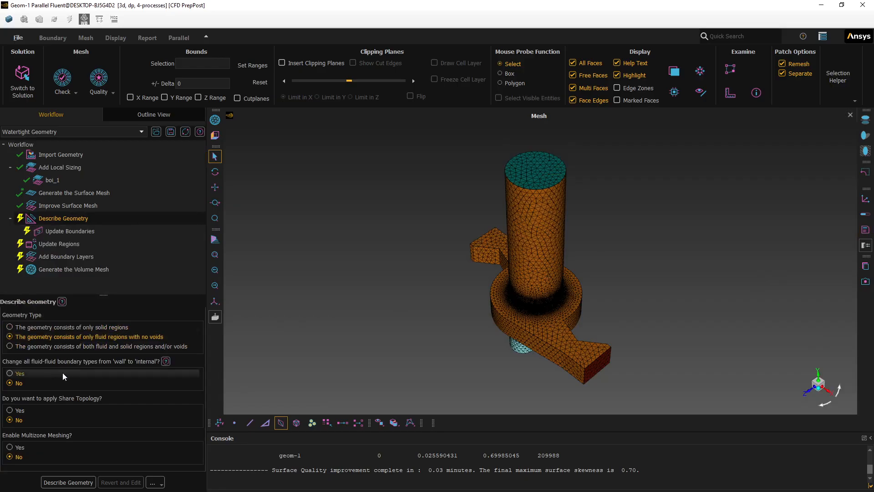
left_click(10, 374)
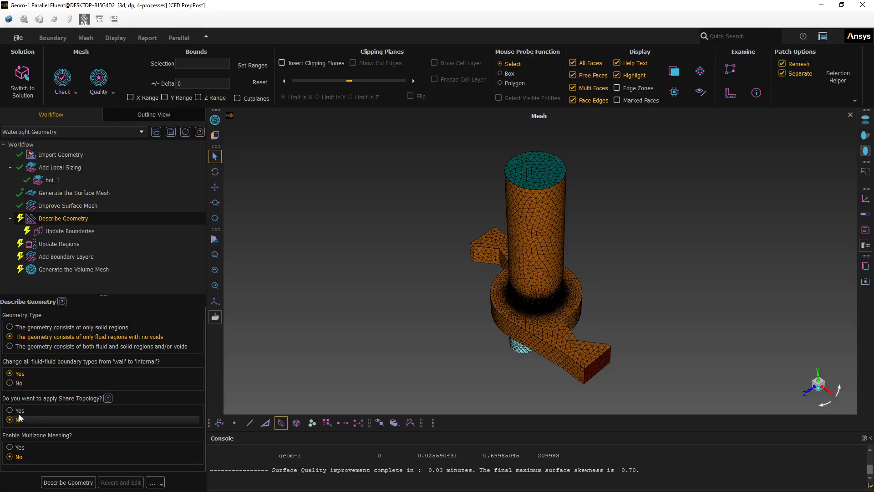
left_click(66, 483)
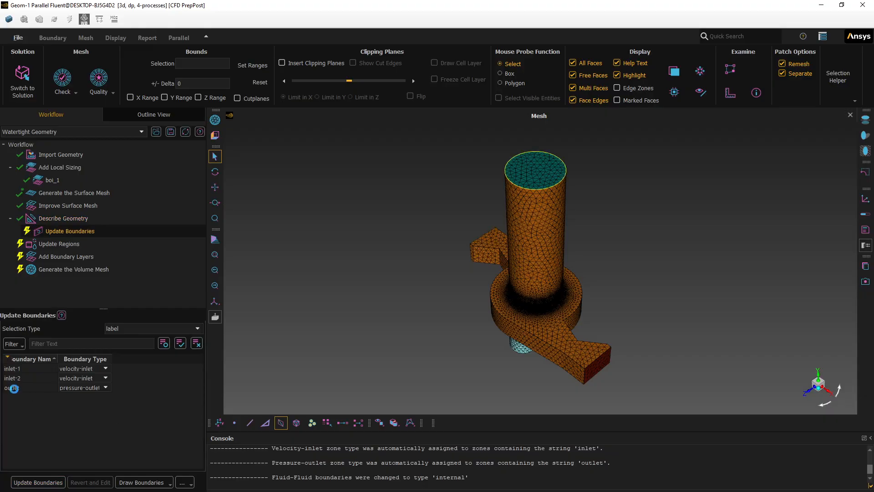
- Update the boundaries with inlet-1 and inlet-2 as pressure-inlet, and update the regions with pod and top as fluid
left_click(106, 368)
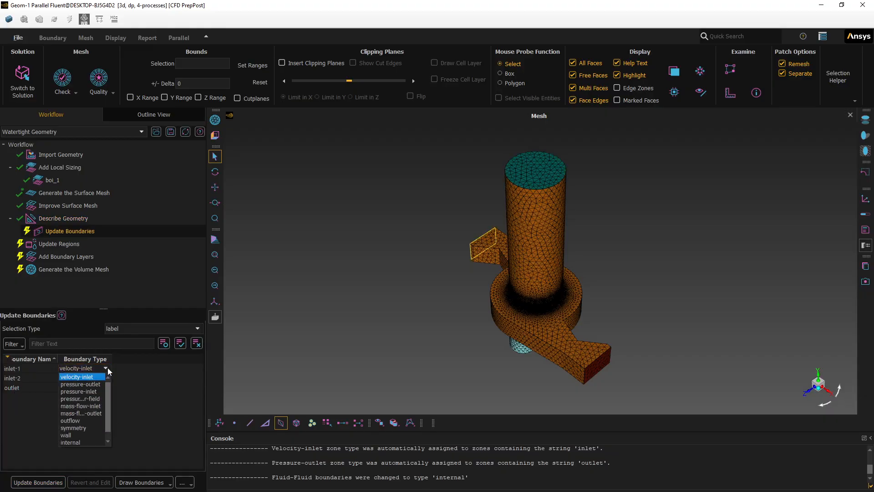
left_click(95, 392)
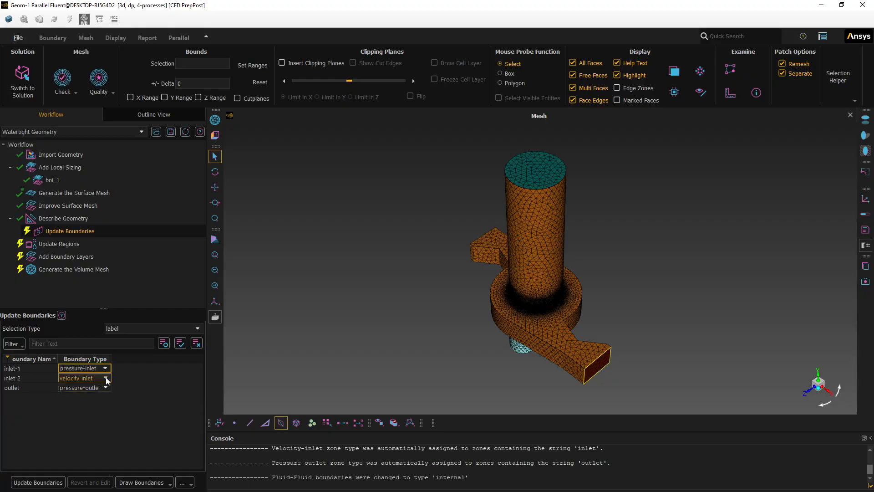
left_click(107, 378)
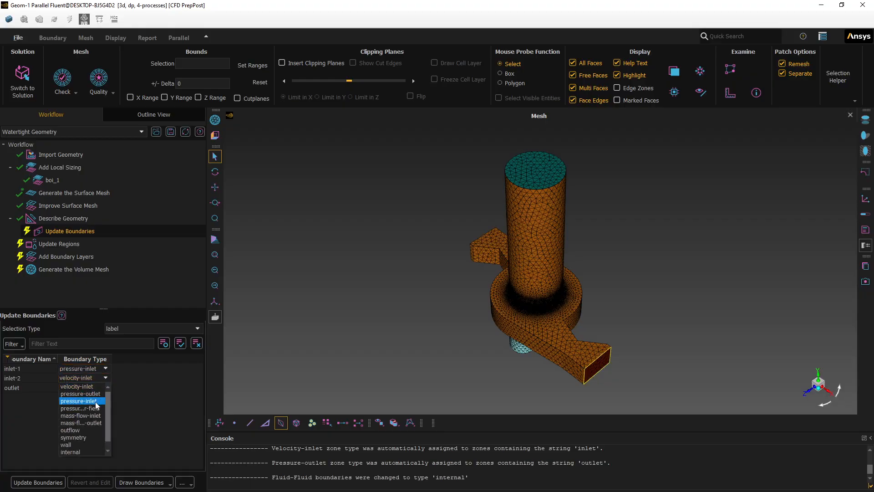
left_click(95, 403)
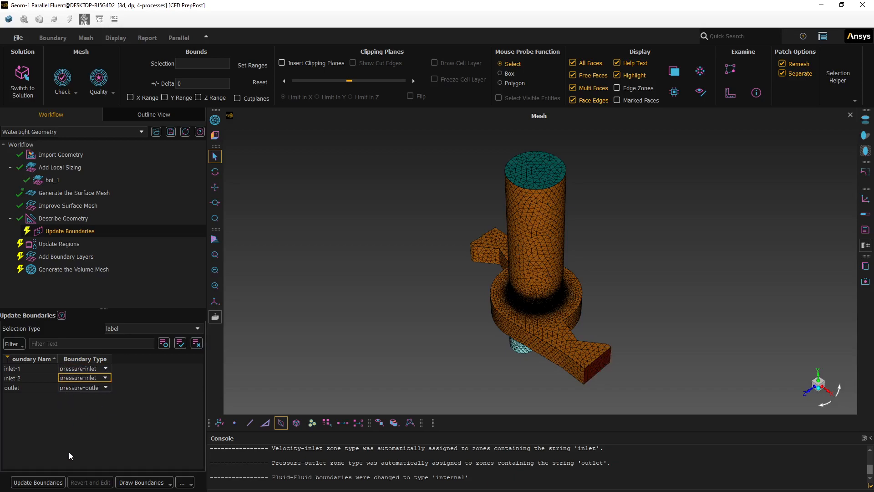
left_click(33, 482)
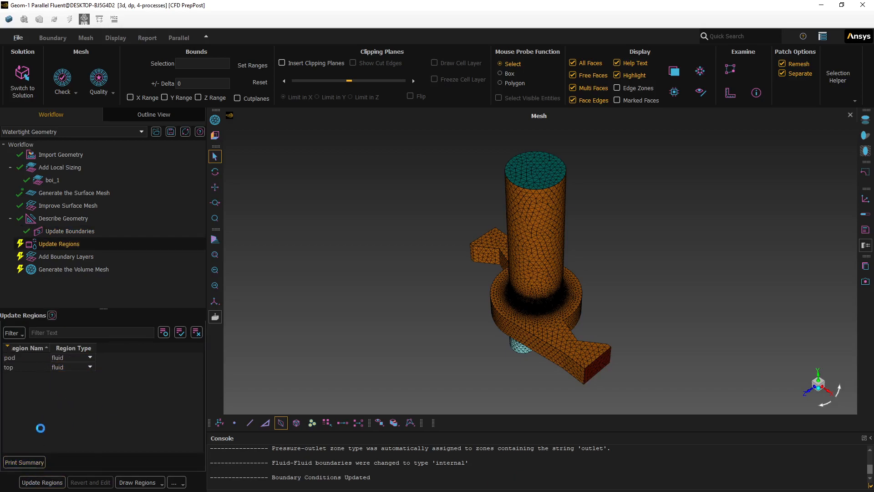
left_click(42, 482)
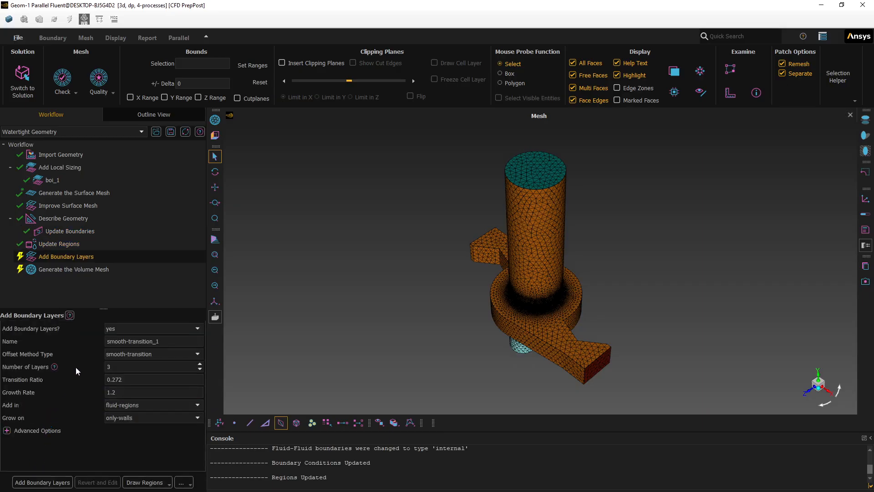
- Add boundary layers using the last-ratio offset method with a first height of 0.08 mm
left_click(194, 381)
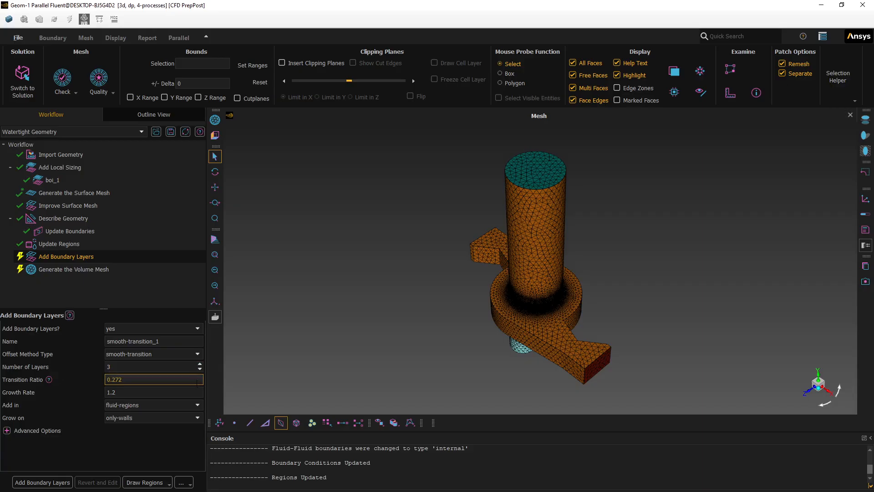
left_click(197, 354)
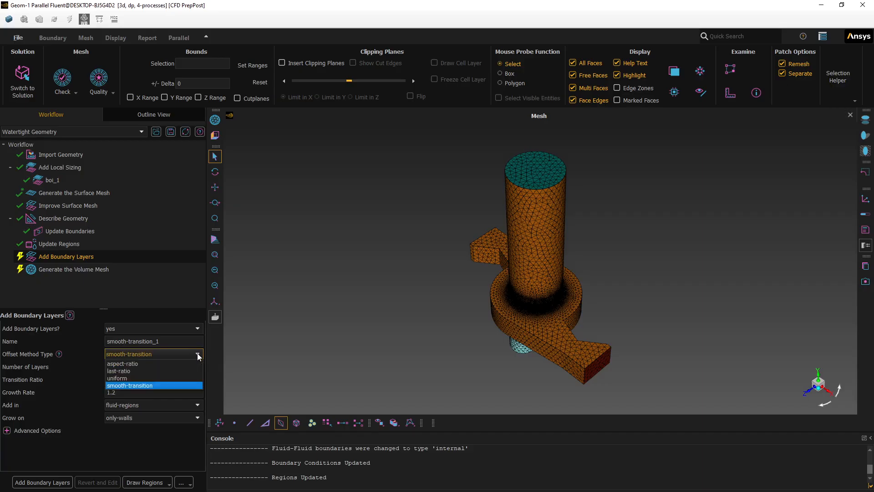
left_click(178, 371)
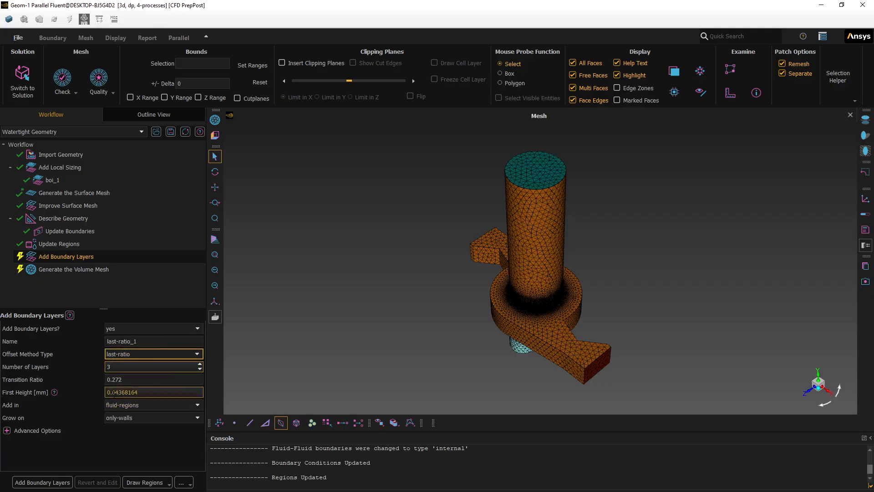
double_click(137, 393)
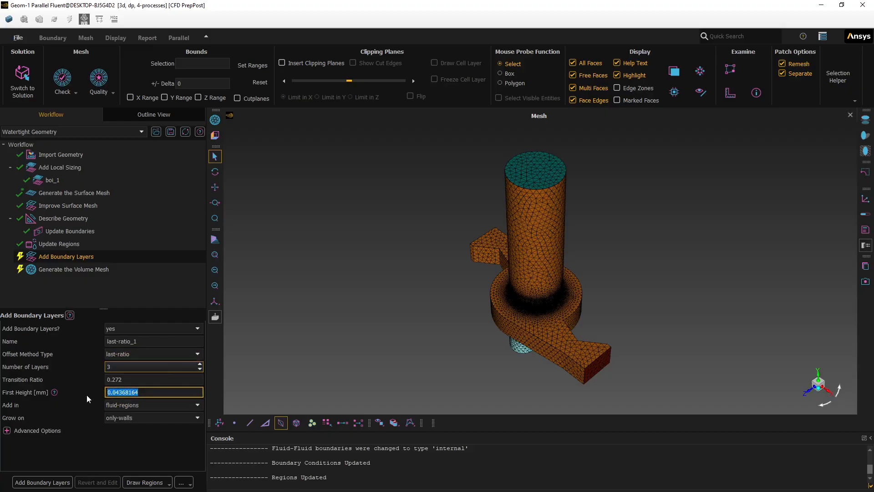
type(".0")
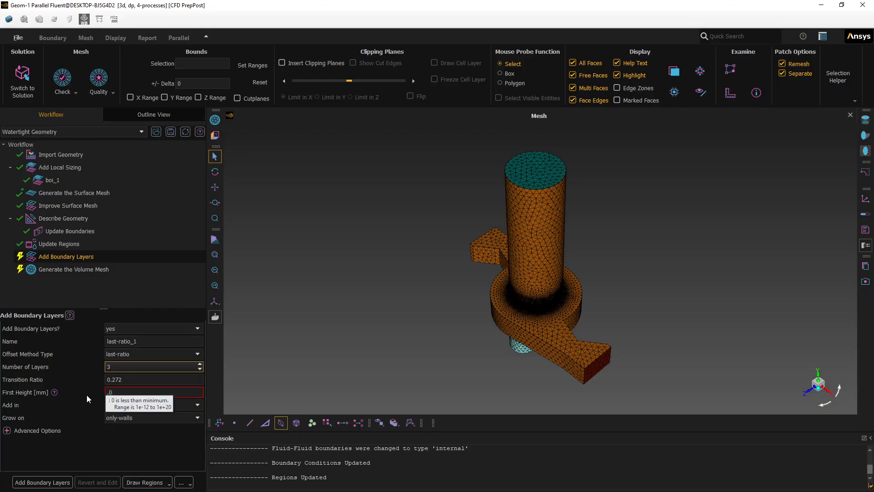
type("8")
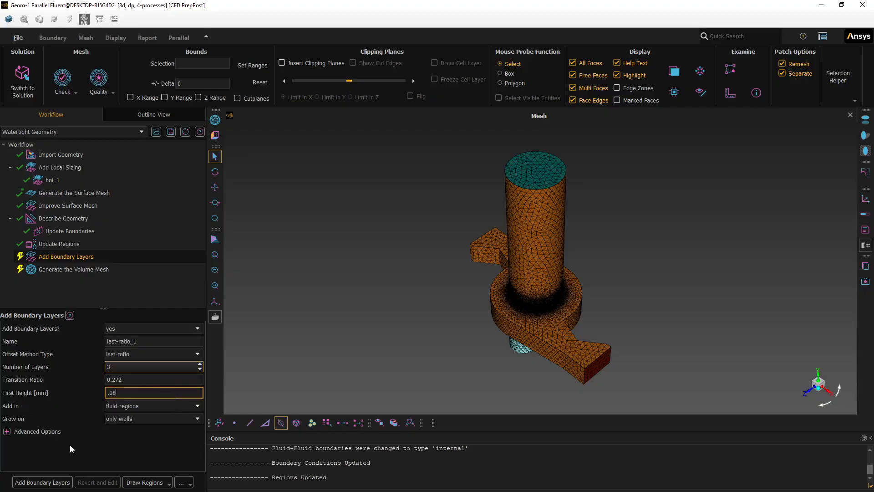
left_click(46, 484)
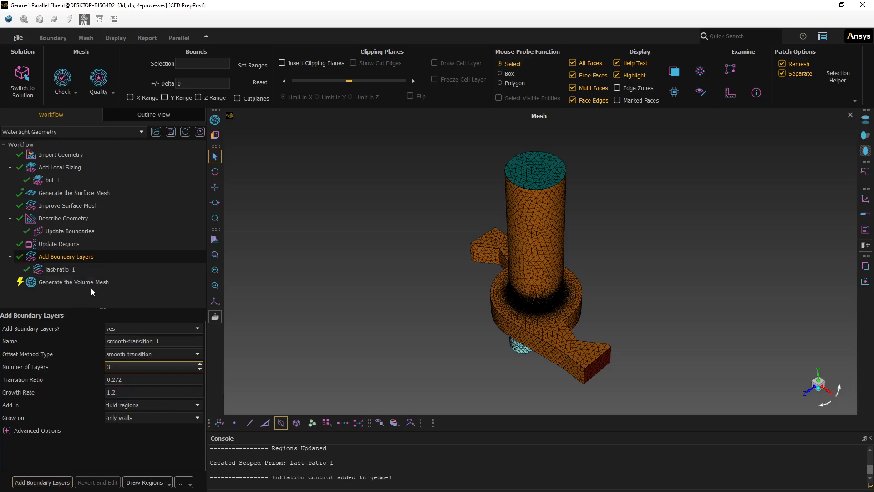
- Generate the volume mesh filled with poly-hexcore cells
left_click(85, 284)
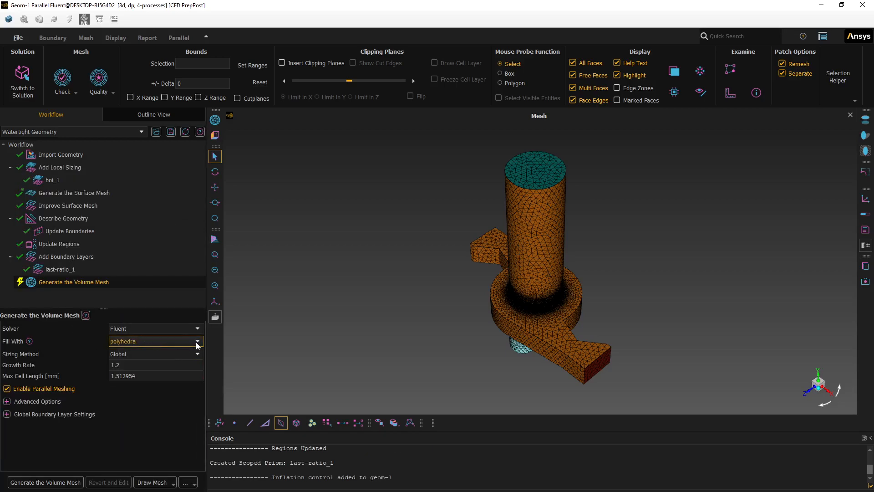
left_click(197, 346)
left_click(184, 357)
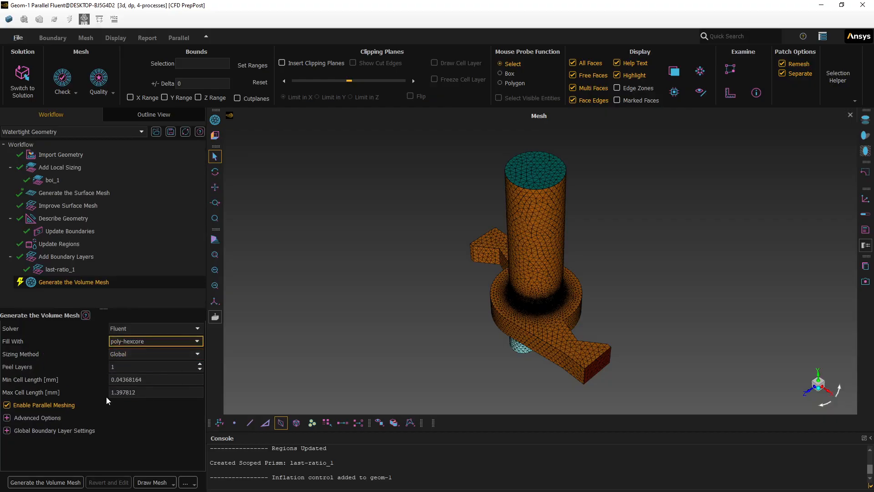
left_click(51, 483)
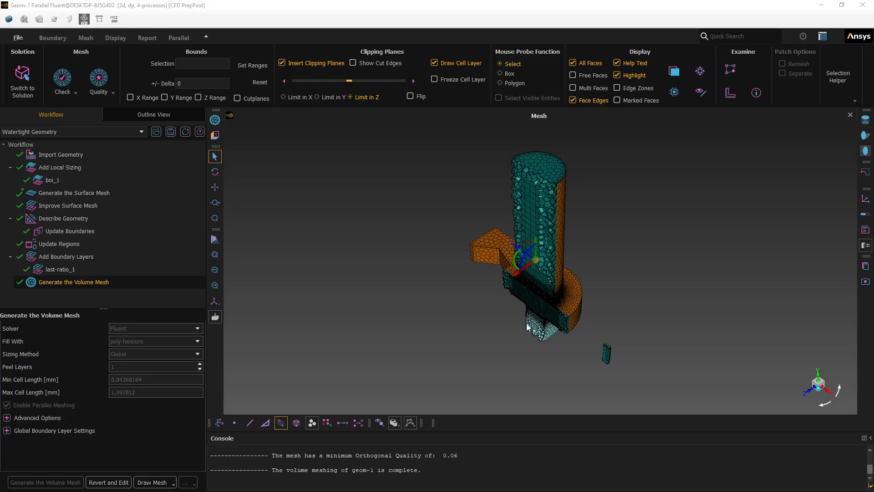
- Inspect the clipped volume mesh around the refined zone, and revert boi_1 and update its target mesh size to 0.1 mm
scroll(528, 328, "up", 5)
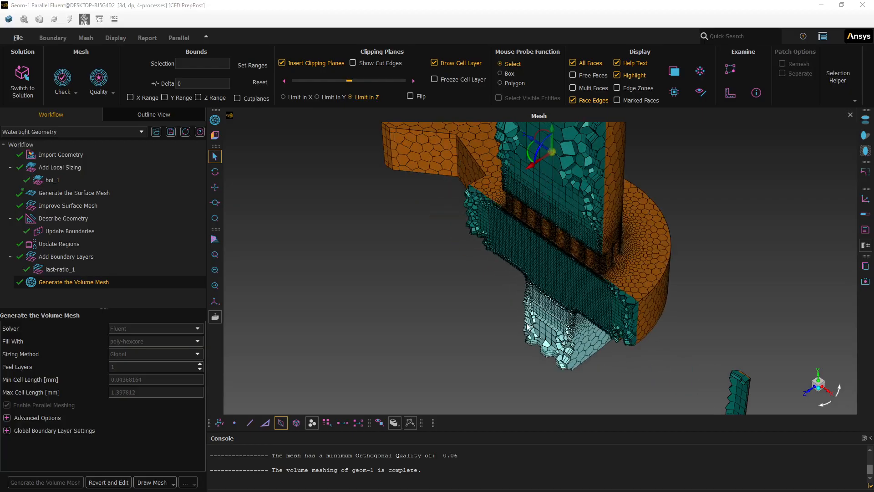
left_click_drag(544, 249, 598, 159)
scroll(602, 160, "up", 3)
scroll(602, 163, "up", 2)
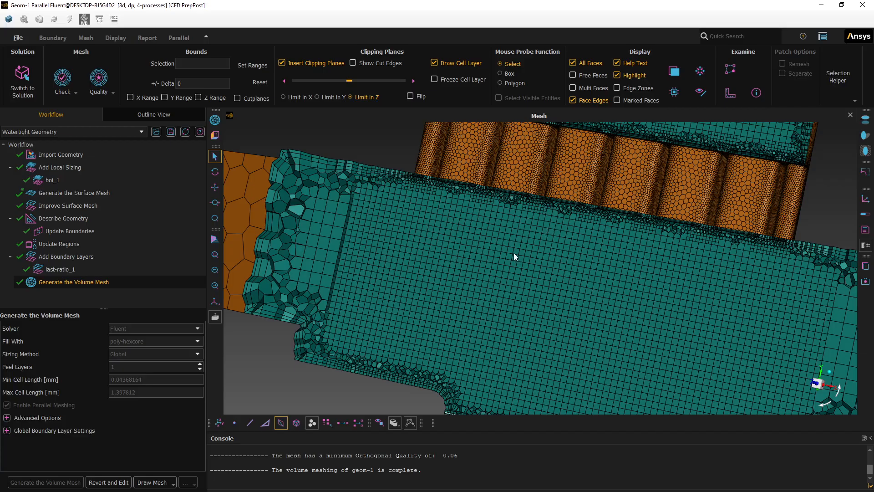
scroll(515, 253, "down", 5)
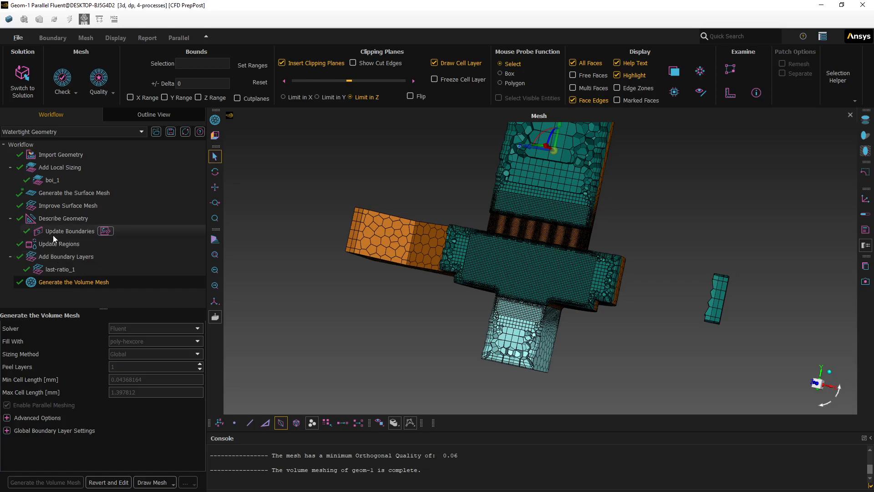
left_click(48, 179)
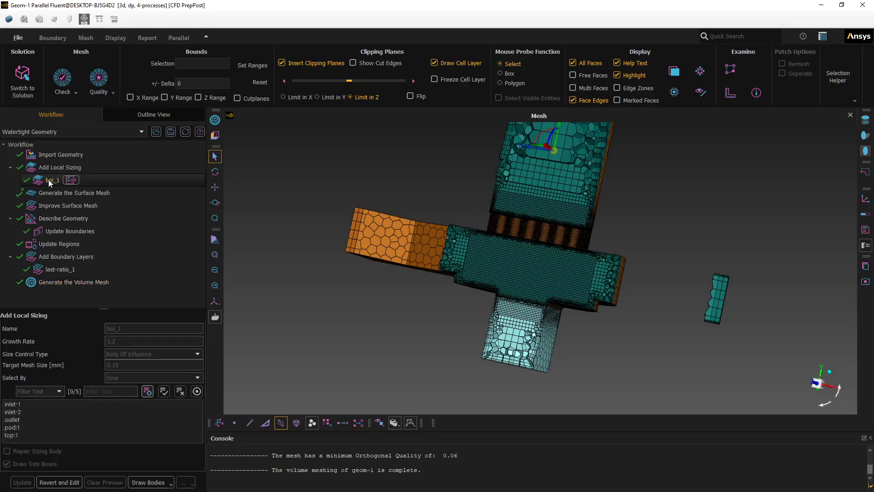
left_click(60, 482)
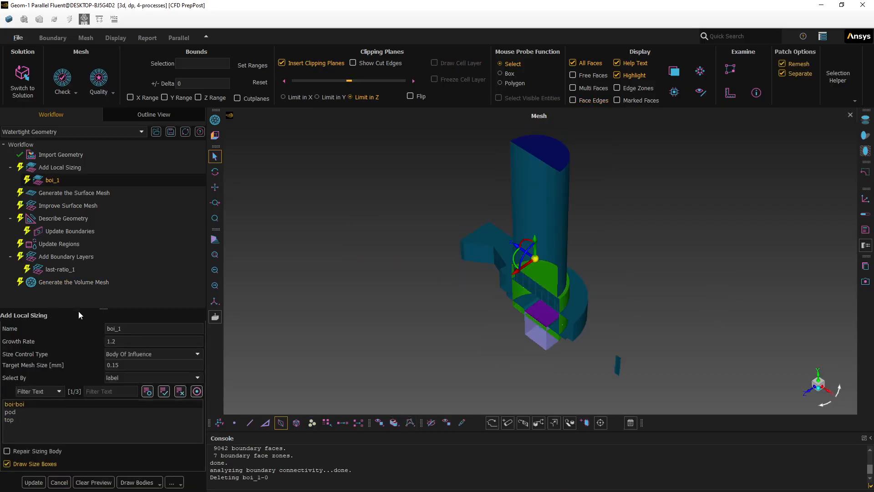
left_click(121, 365)
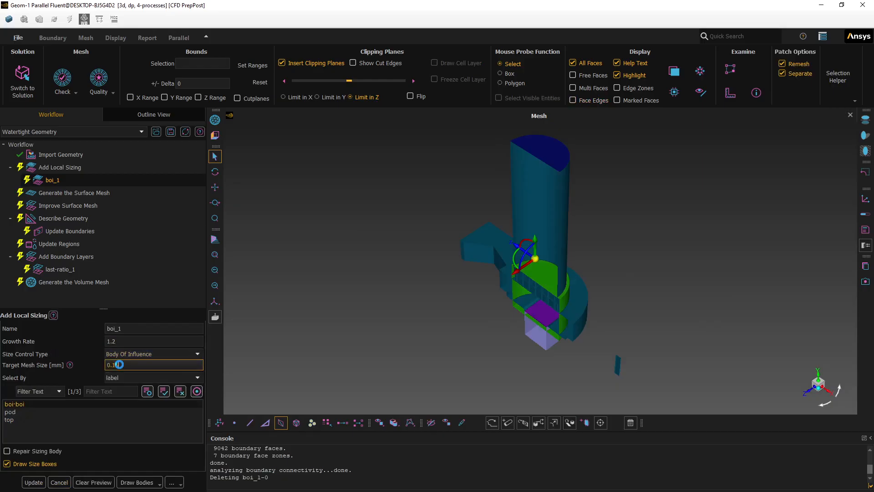
key("BackSpace")
left_click(115, 424)
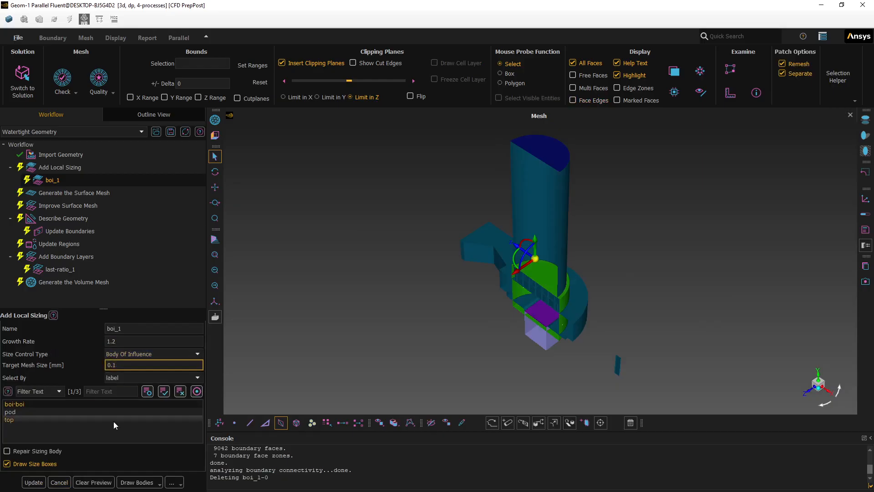
left_click(34, 482)
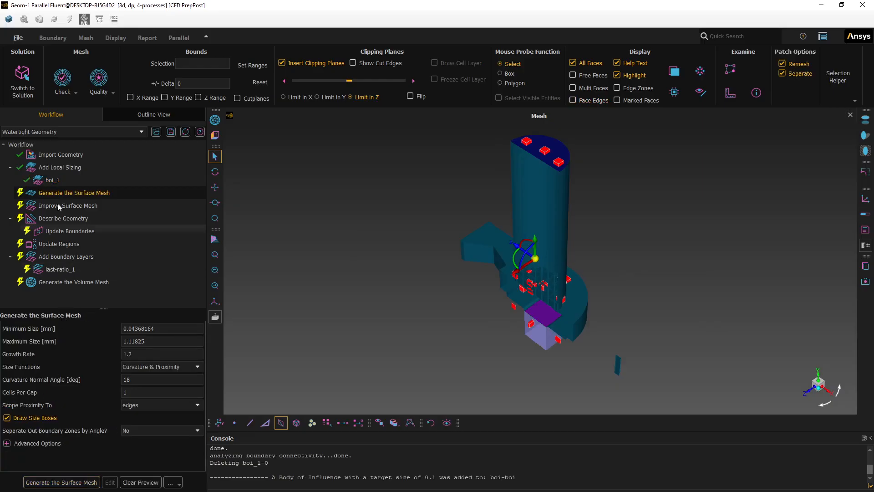
- Regenerate the volume mesh together with all incomplete upstream tasks
left_click(54, 282)
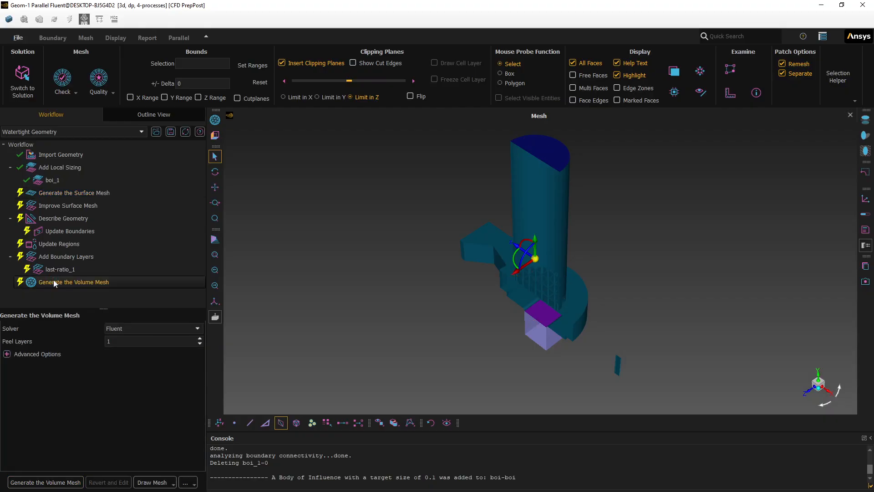
left_click(45, 482)
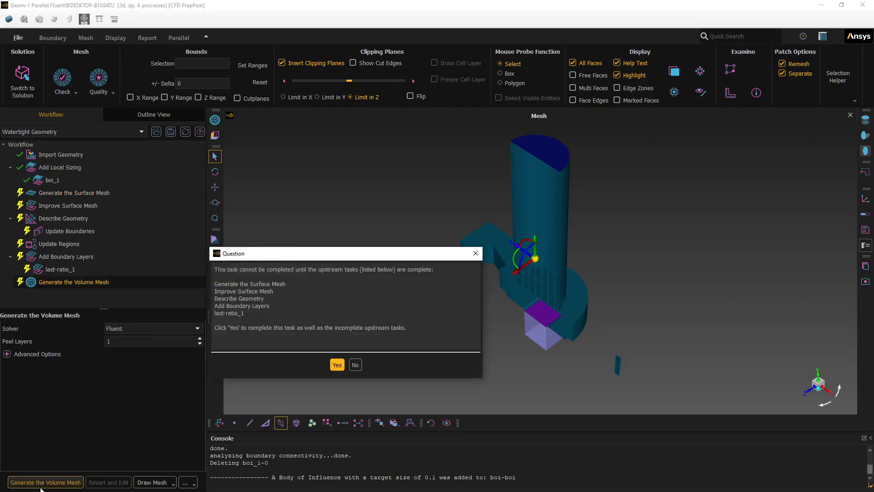
left_click(337, 366)
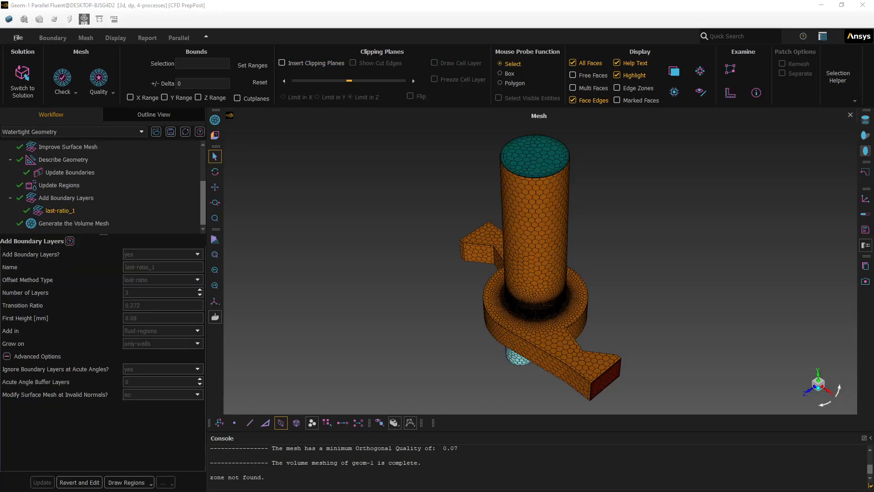
- Insert an Improve Volume Mesh task after the volume mesh and run it with 10 quality improve iterations
left_click(62, 223)
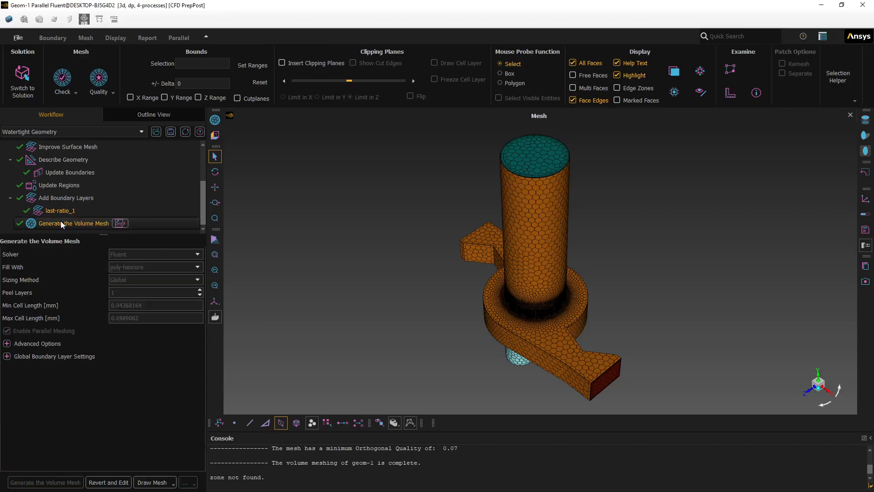
right_click(63, 223)
mouse_move(94, 228)
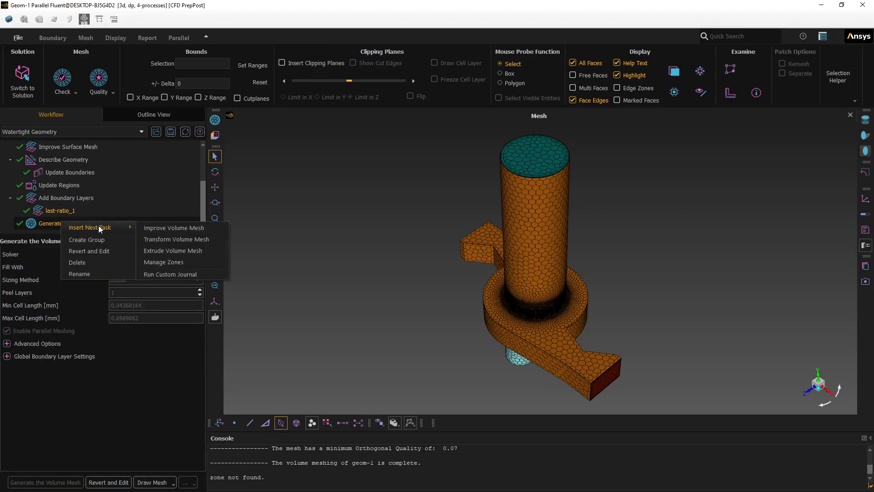
left_click(150, 228)
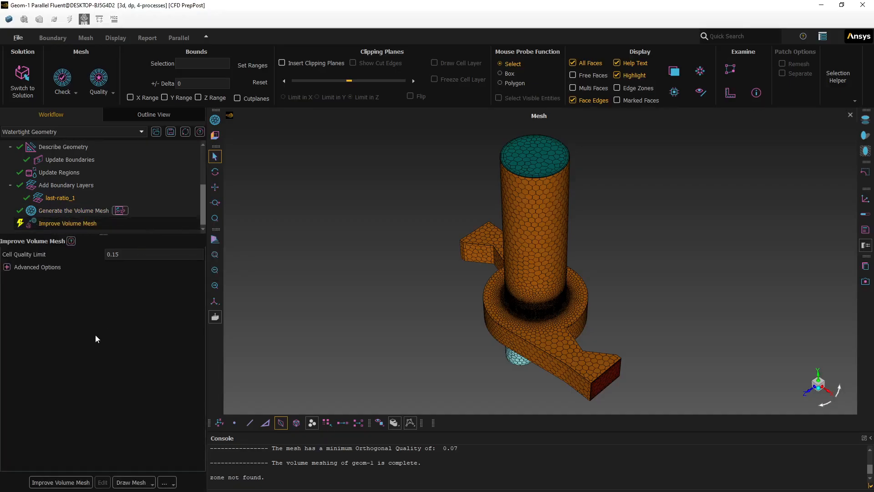
left_click(113, 254)
left_click(6, 266)
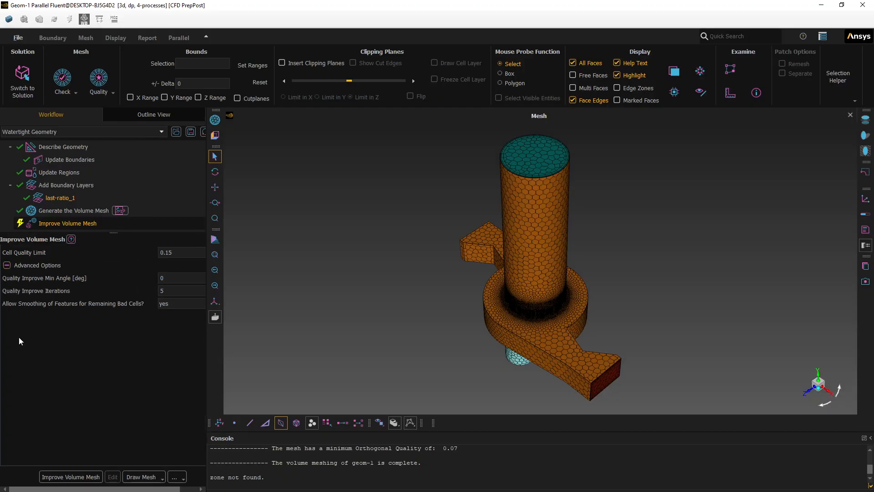
left_click(170, 292)
double_click(163, 291)
type("10")
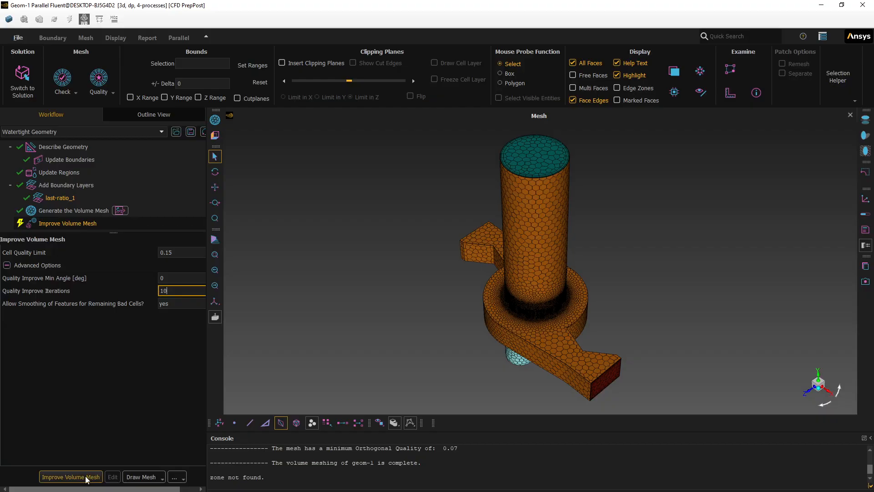
left_click(86, 478)
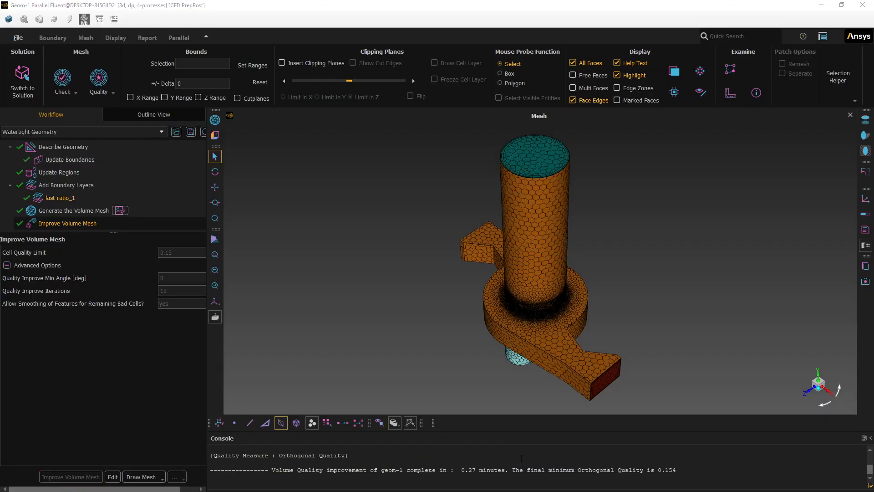
left_click_drag(546, 470, 684, 472)
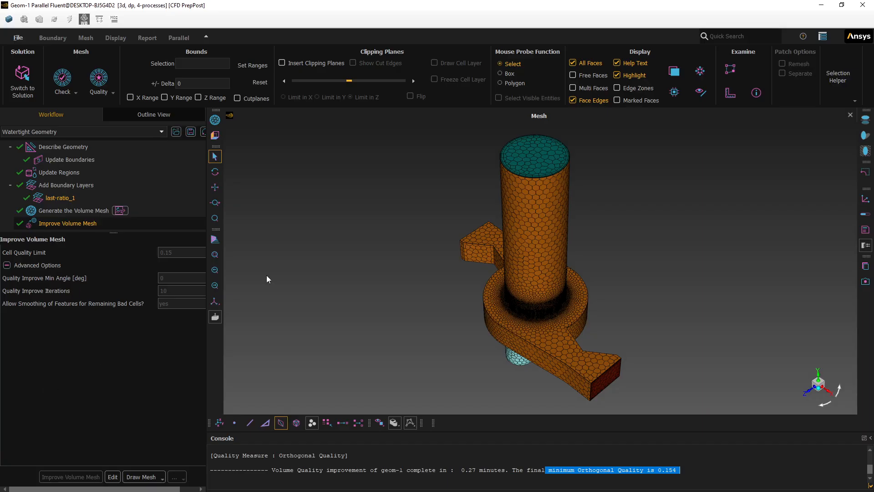
- Perform a mesh check on the improved volume mesh and switch to solution mode
left_click(15, 78)
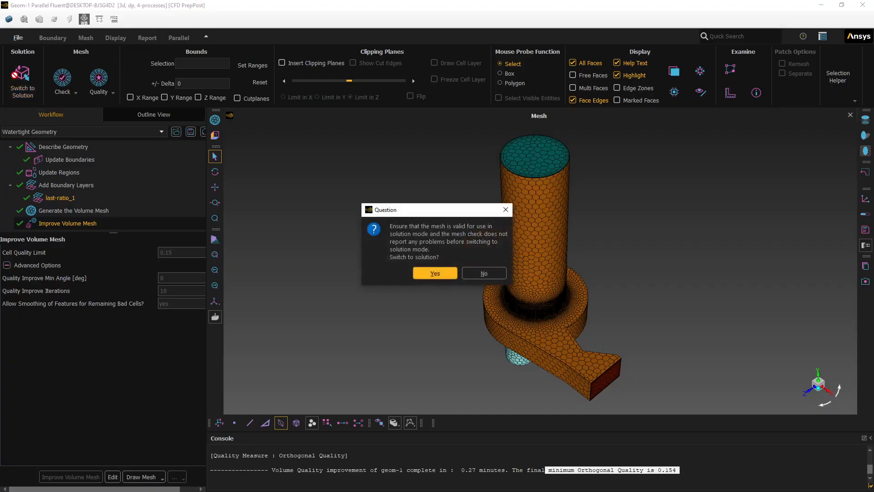
left_click(484, 274)
left_click(61, 82)
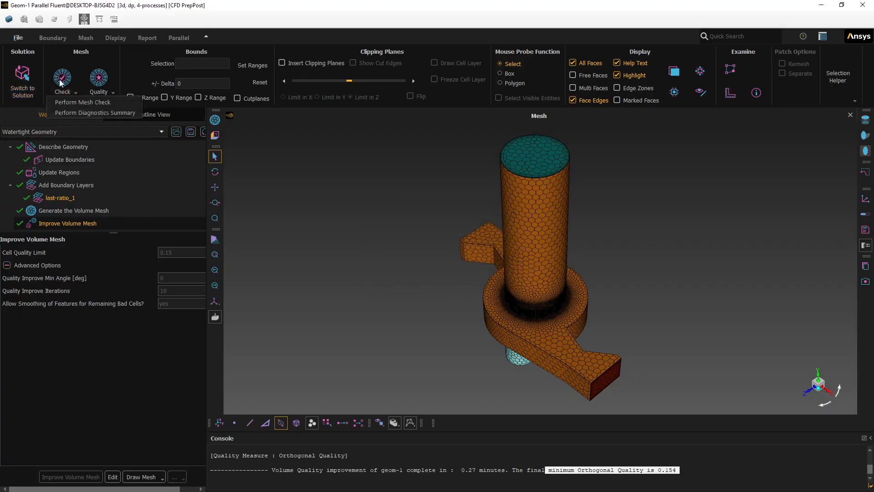
left_click(67, 103)
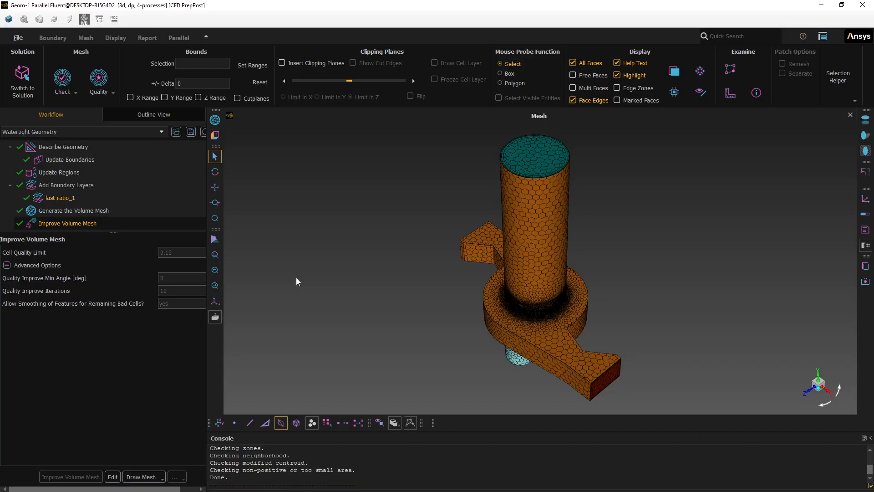
left_click(22, 76)
left_click(422, 273)
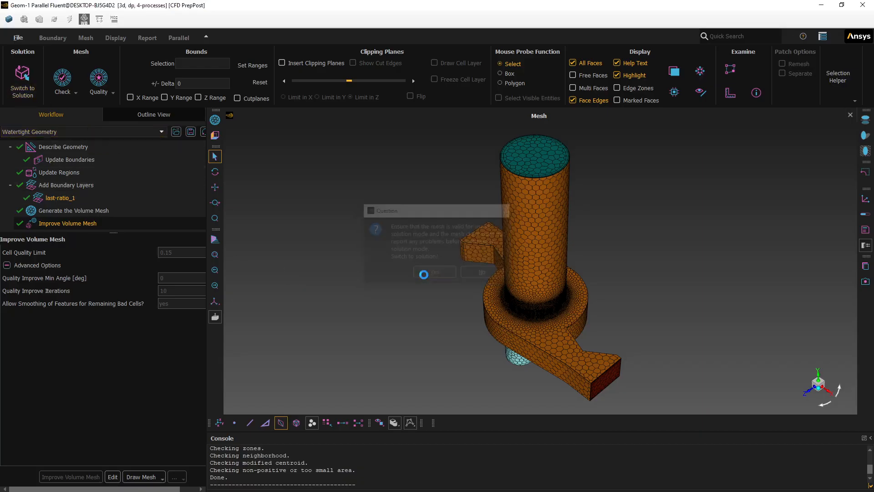